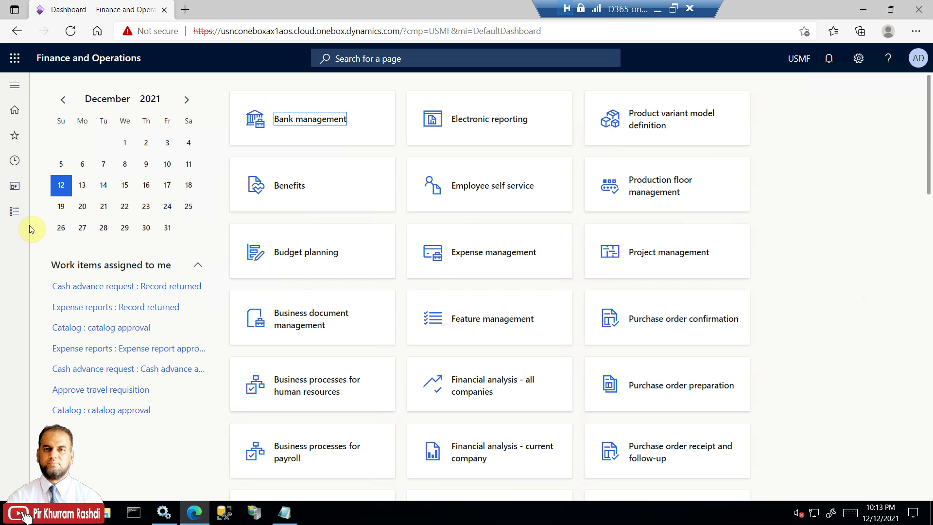
Open the Accounts payable list of all purchase orders and filter it to an accounting date of exactly 12/12/2021.
left_click(15, 215)
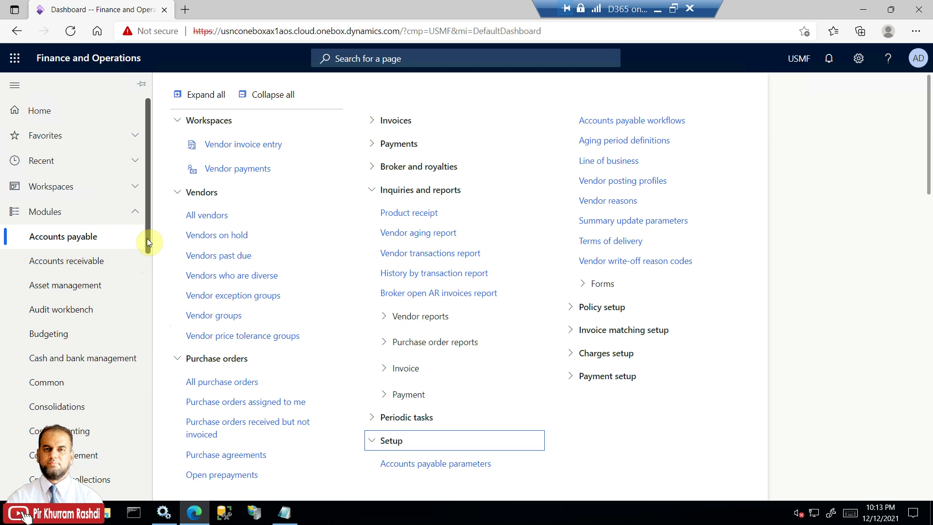
left_click(206, 380)
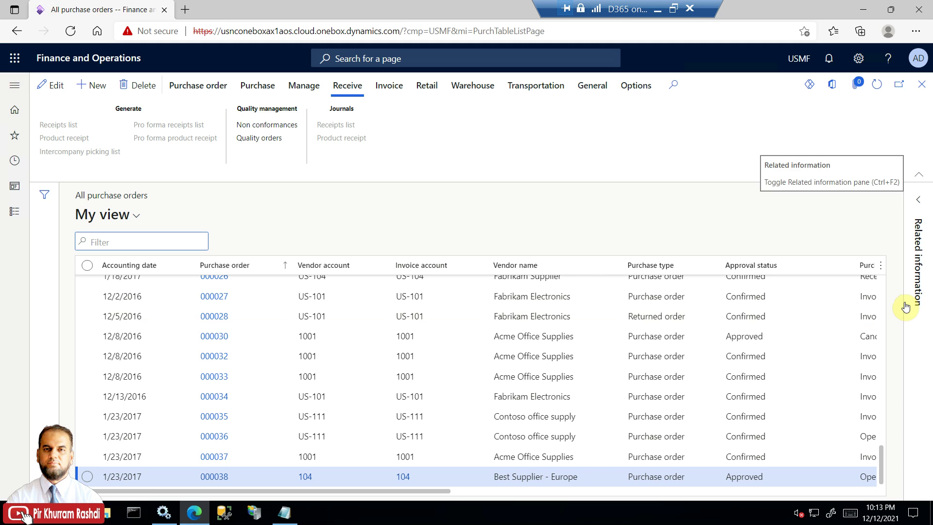
left_click(189, 266)
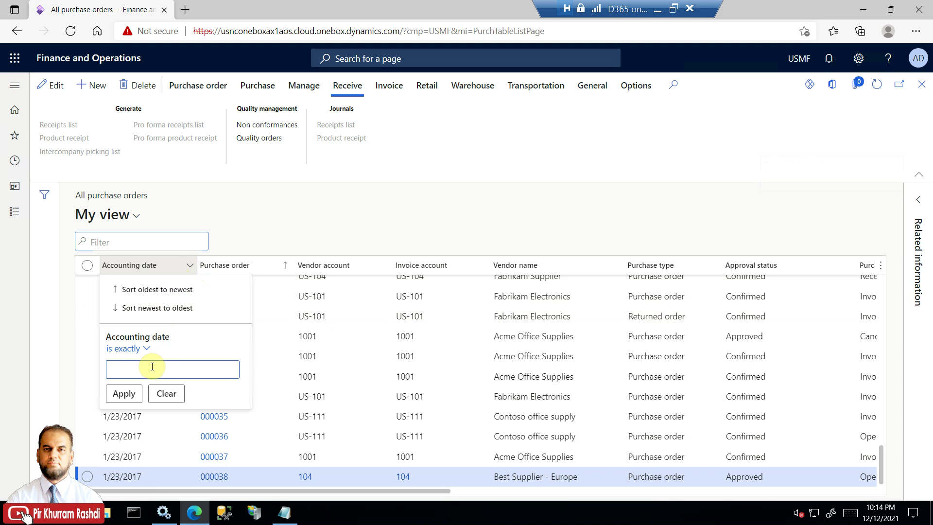
type("12/12/2021")
left_click(125, 393)
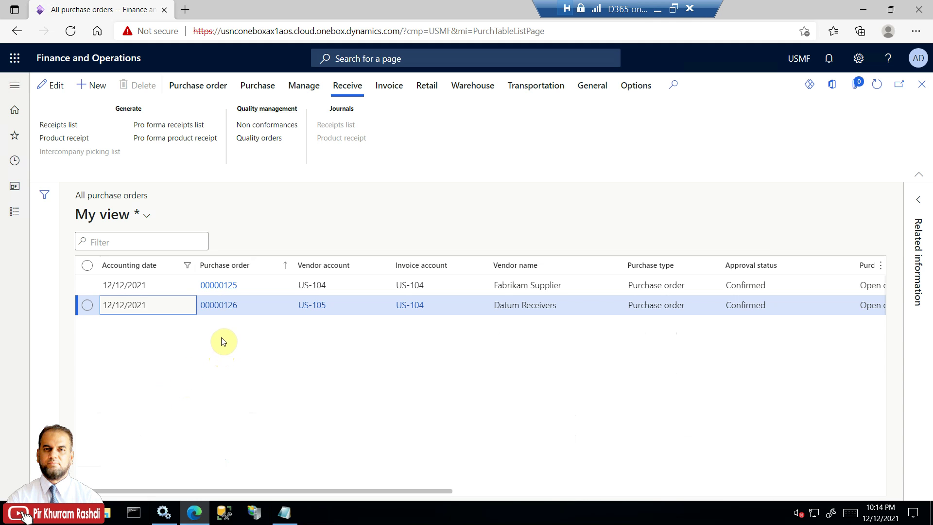
Review the purchase order lines of the Datum Receivers order and the Fabrikam Supplier order, including the latter's quantities and prices, and return to the list.
left_click(226, 308)
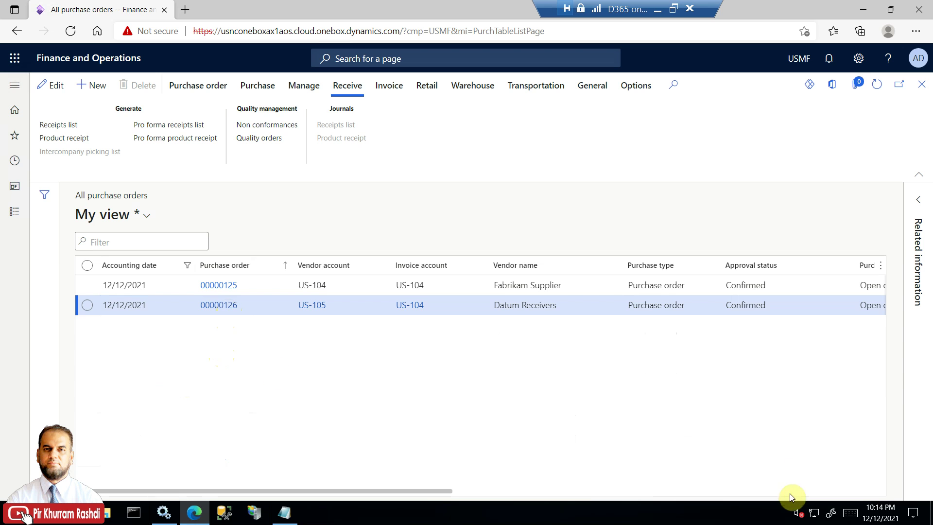
left_click_drag(886, 296, 883, 356)
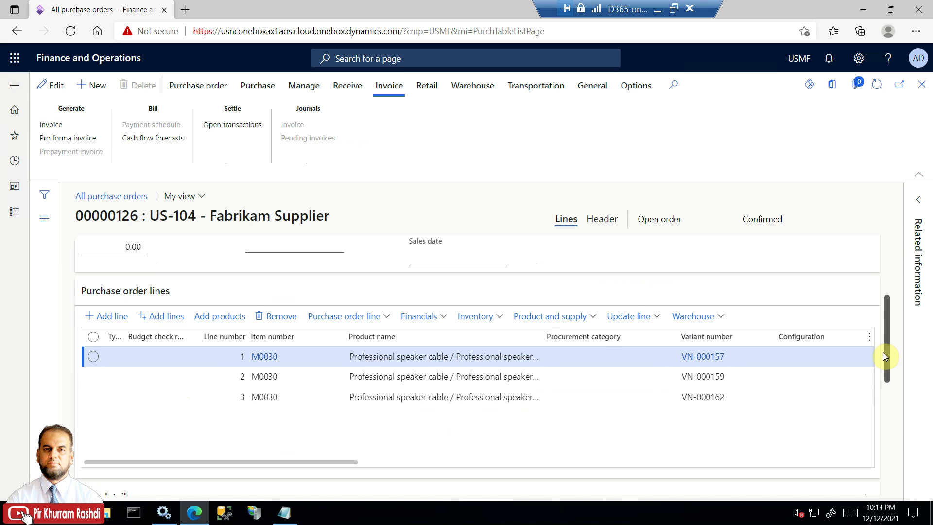
left_click_drag(883, 356, 883, 258)
left_click(927, 89)
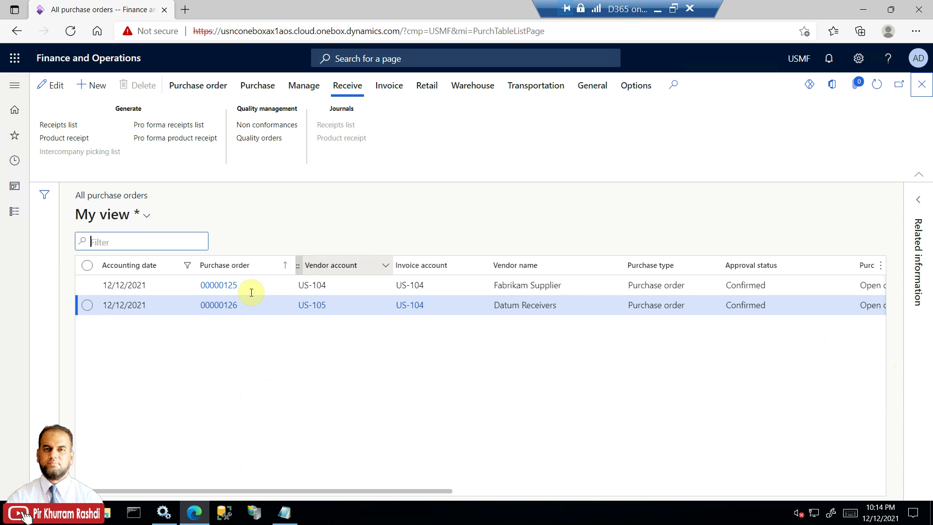
left_click(217, 287)
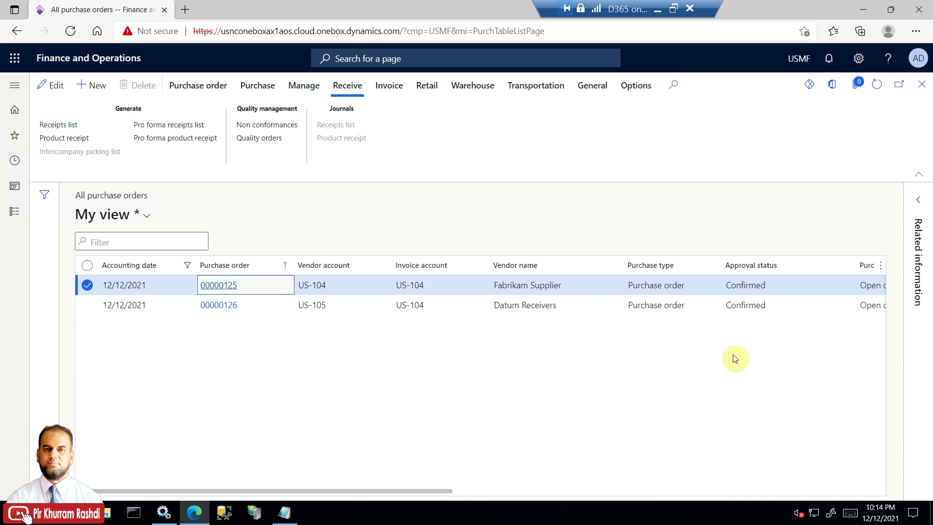
left_click_drag(889, 271, 893, 331)
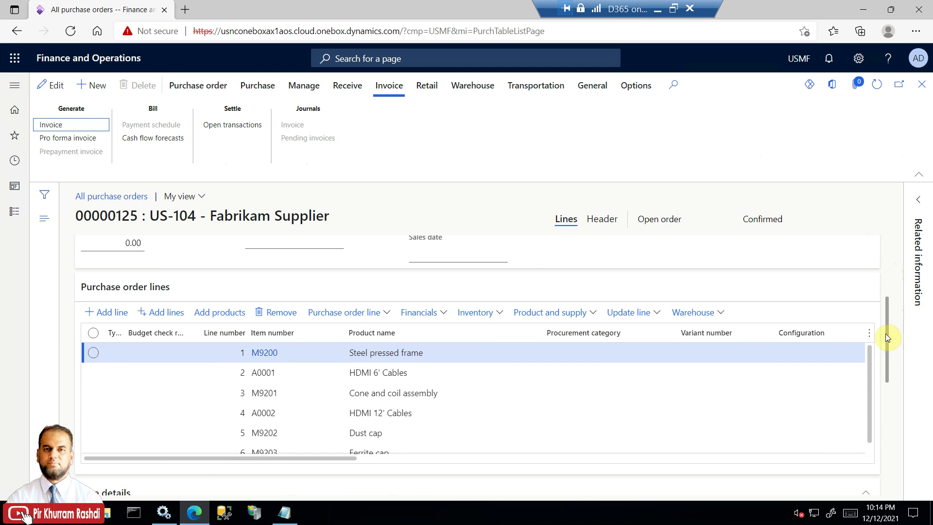
left_click_drag(869, 361, 871, 384)
left_click_drag(321, 460, 783, 466)
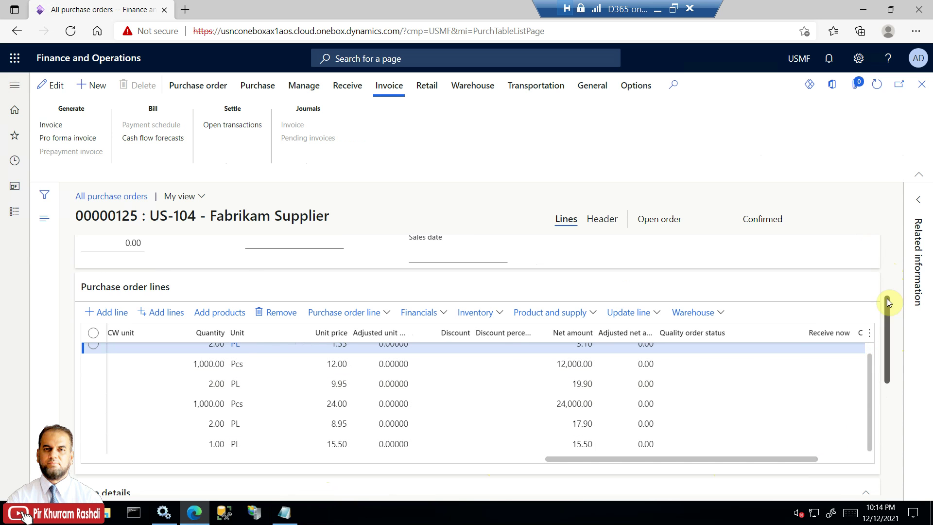
left_click(922, 89)
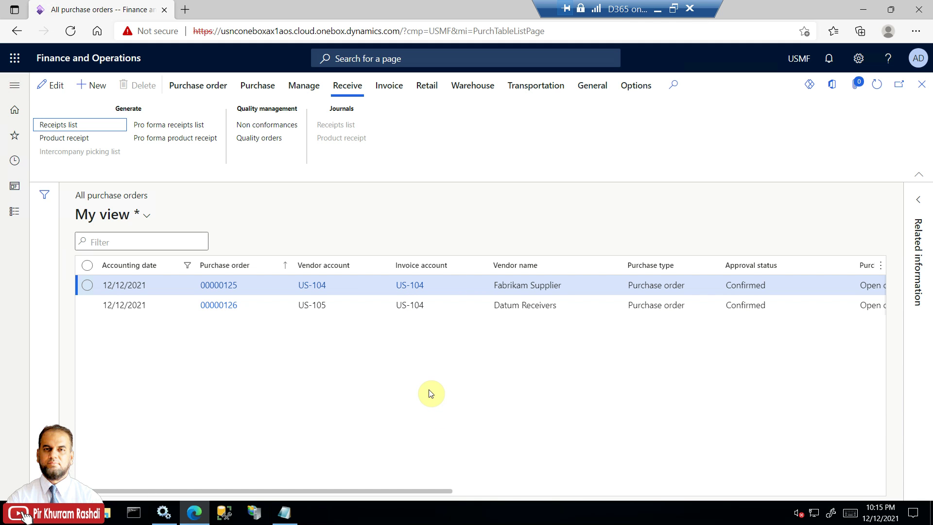
Select both filtered purchase orders and start posting a product receipt for them.
left_click(90, 269)
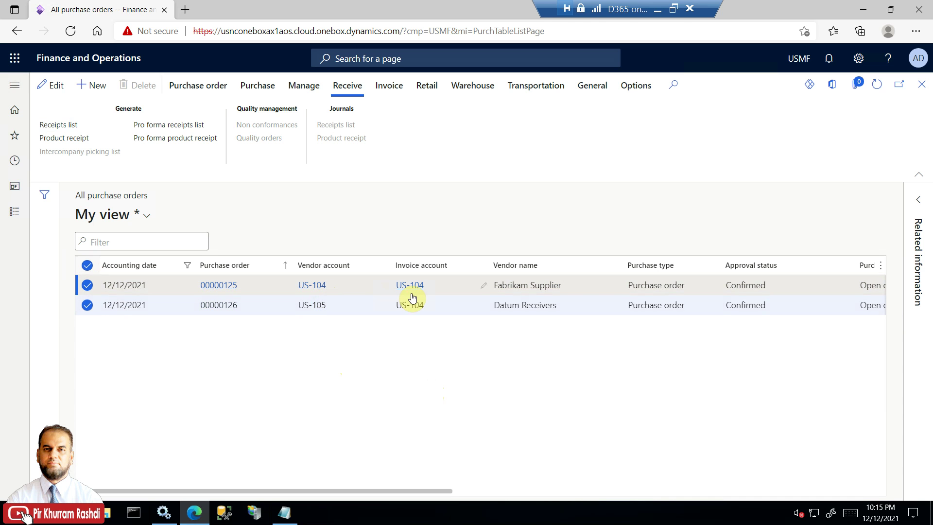
left_click_drag(370, 490, 234, 475)
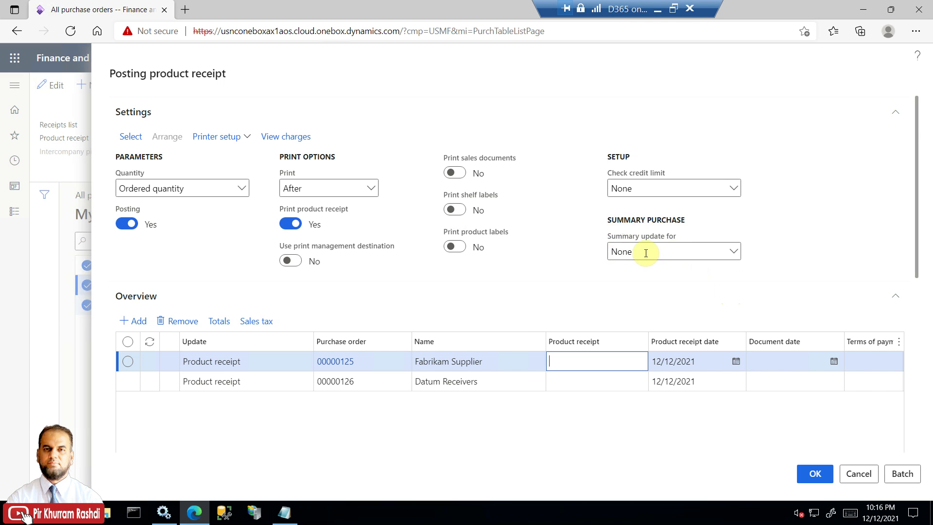
Examine the summary update options and the lines belonging to each of the two orders in the product receipt posting.
left_click(733, 253)
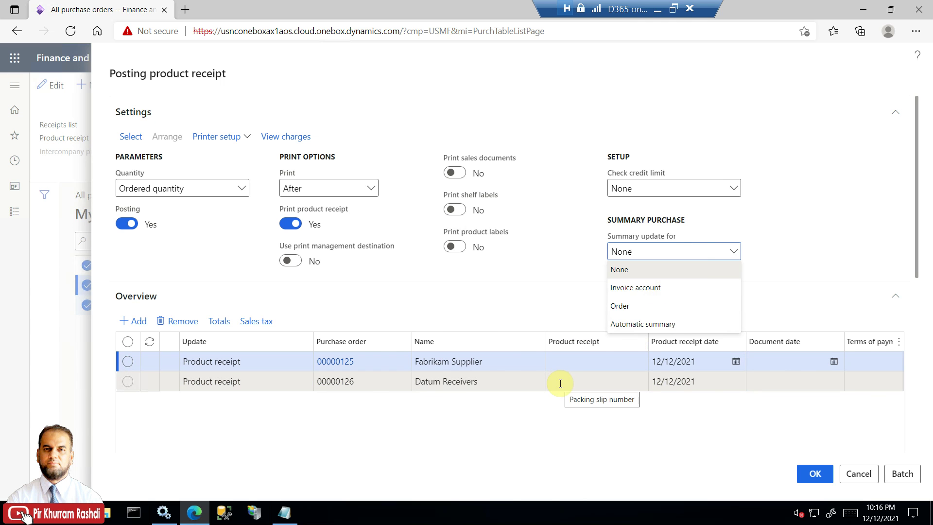
left_click_drag(915, 223, 898, 332)
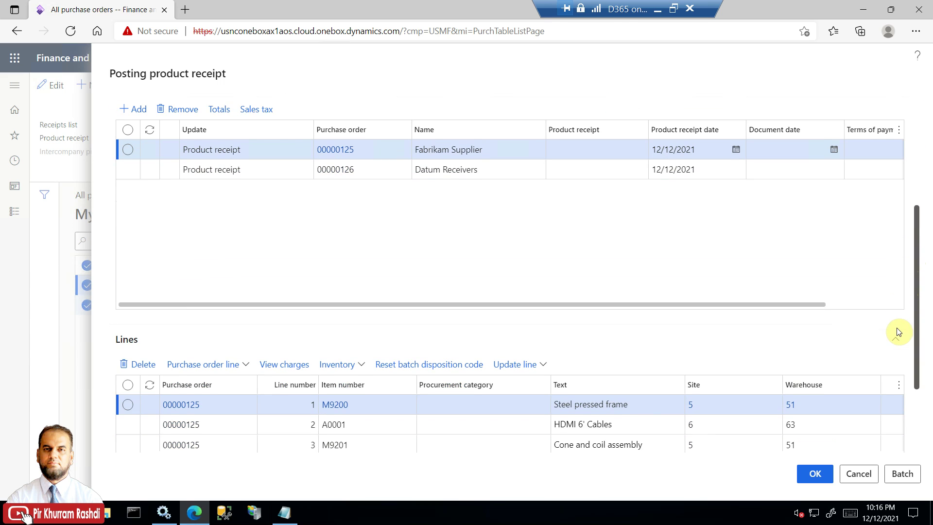
left_click(591, 173)
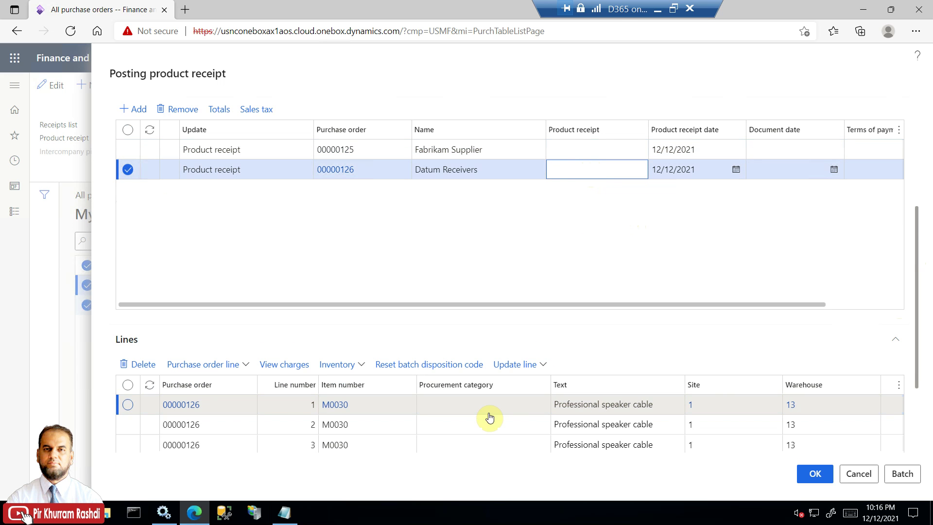
left_click_drag(910, 316, 922, 246)
left_click(608, 277)
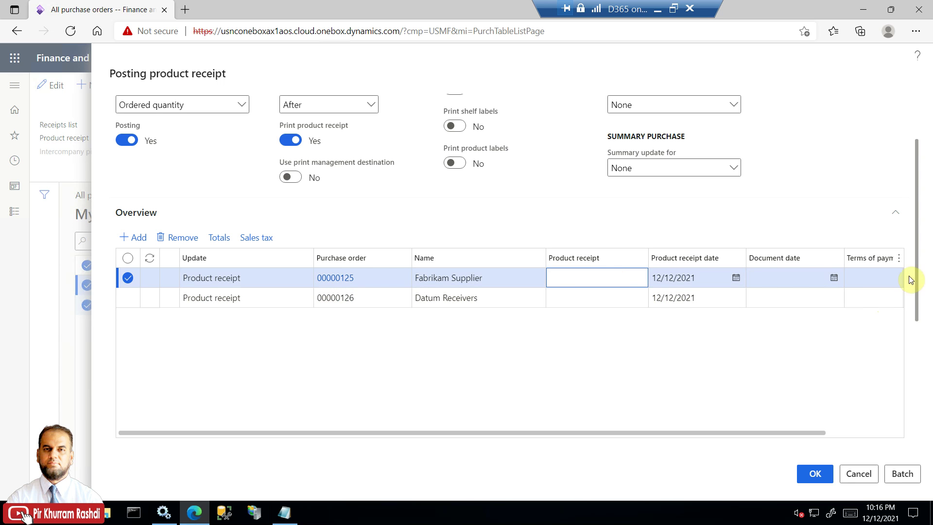
mouse_move(917, 263)
left_mouse_down()
mouse_move(910, 328)
mouse_move(915, 261)
mouse_move(904, 263)
left_mouse_up()
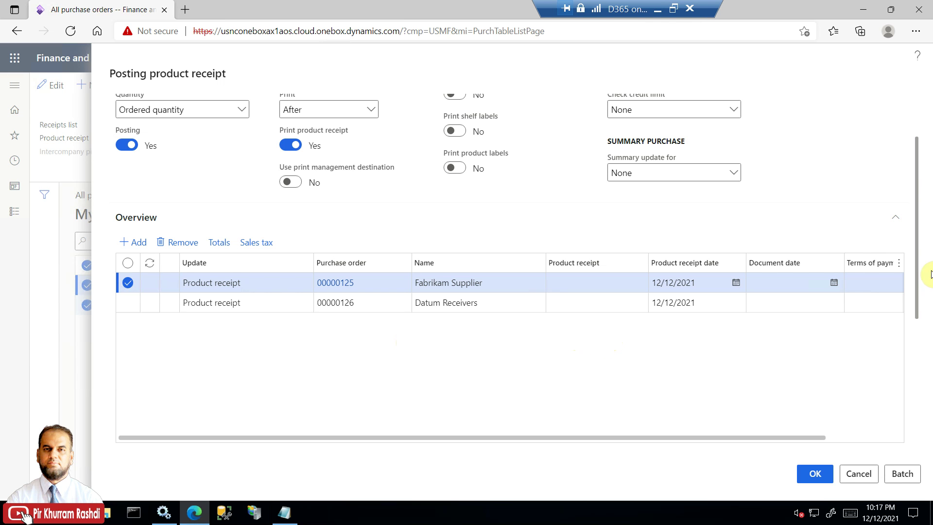
left_click_drag(920, 261, 922, 315)
left_click(591, 186)
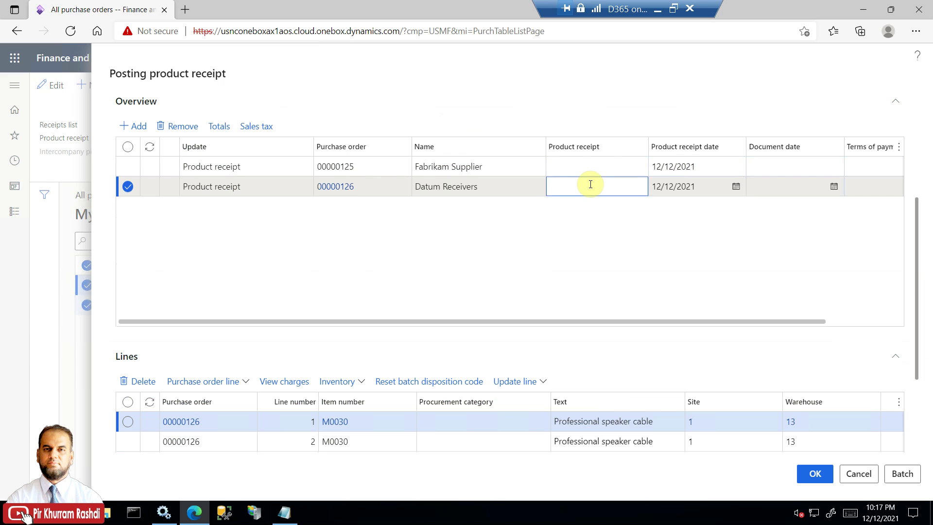
left_click(592, 168)
left_click_drag(916, 259, 922, 200)
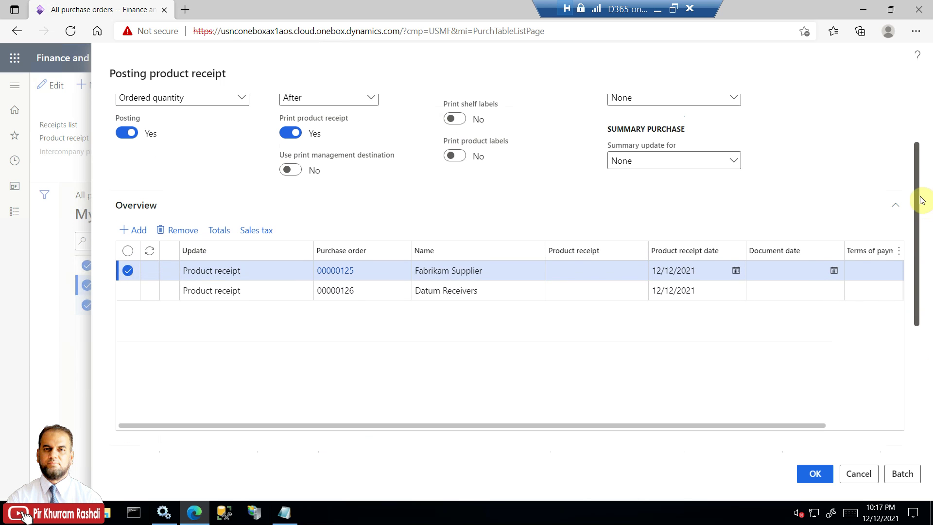
Set the summary update of the product receipt posting to Invoice account.
left_click(737, 165)
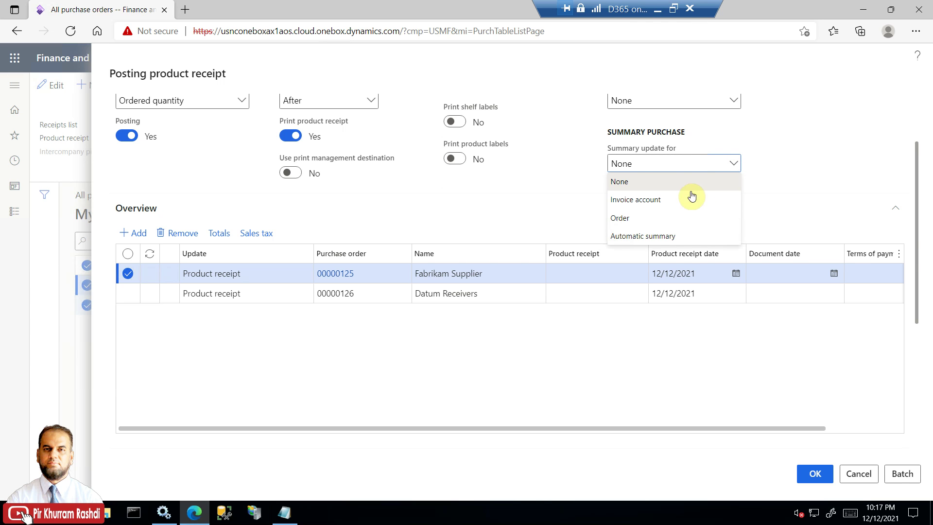
left_click(683, 201)
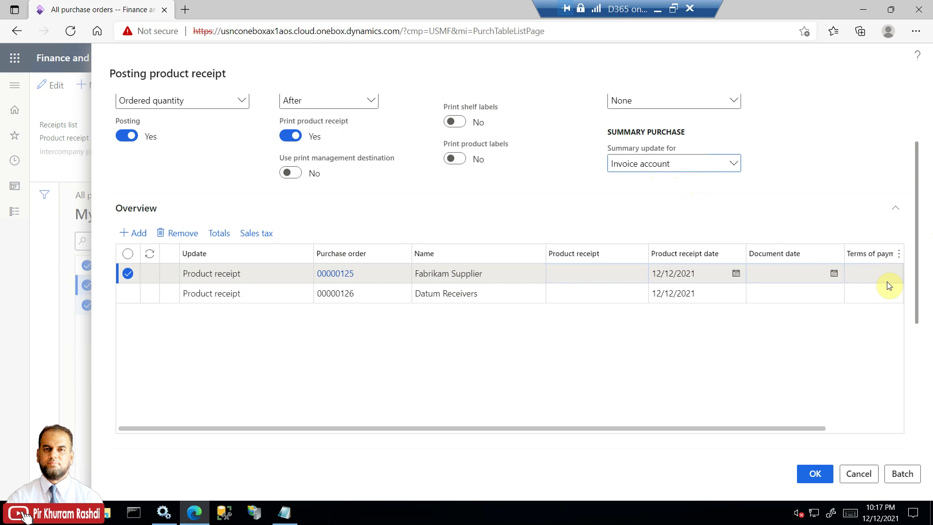
left_click_drag(917, 232, 912, 188)
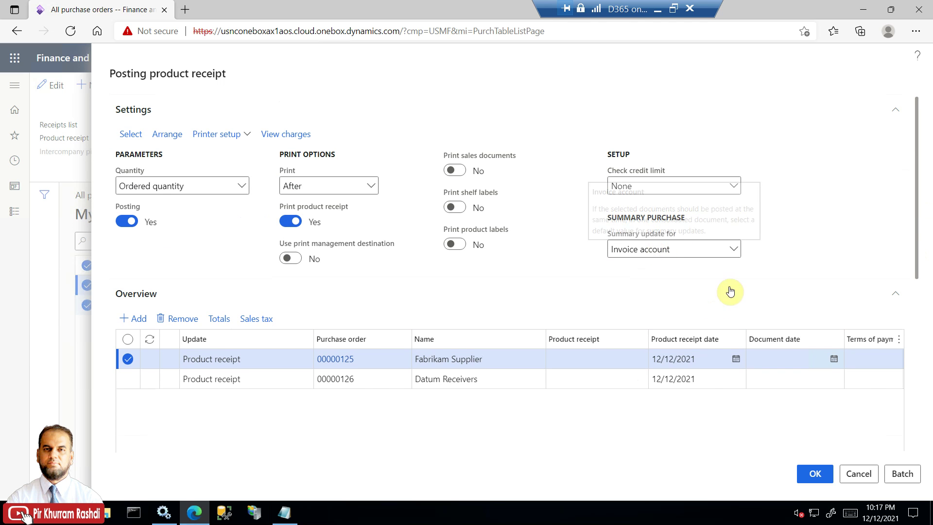
left_click(604, 357)
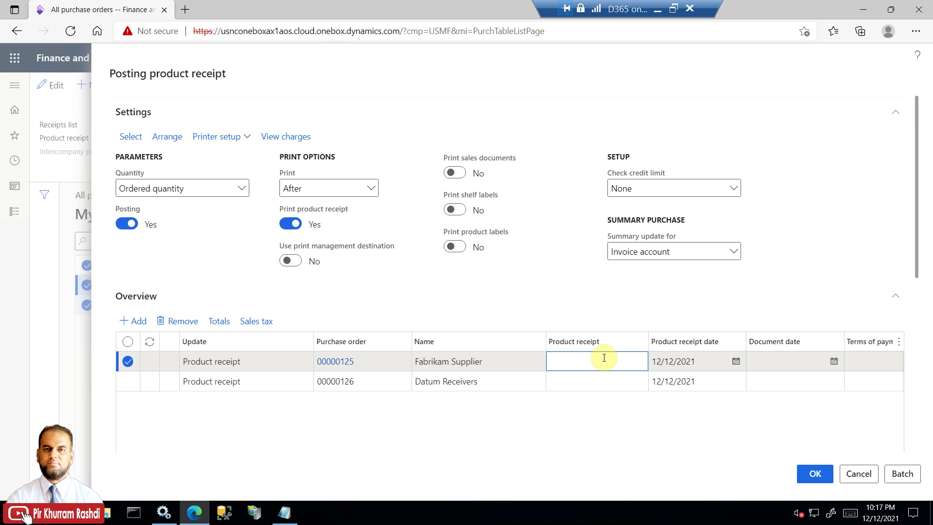
left_click(594, 381)
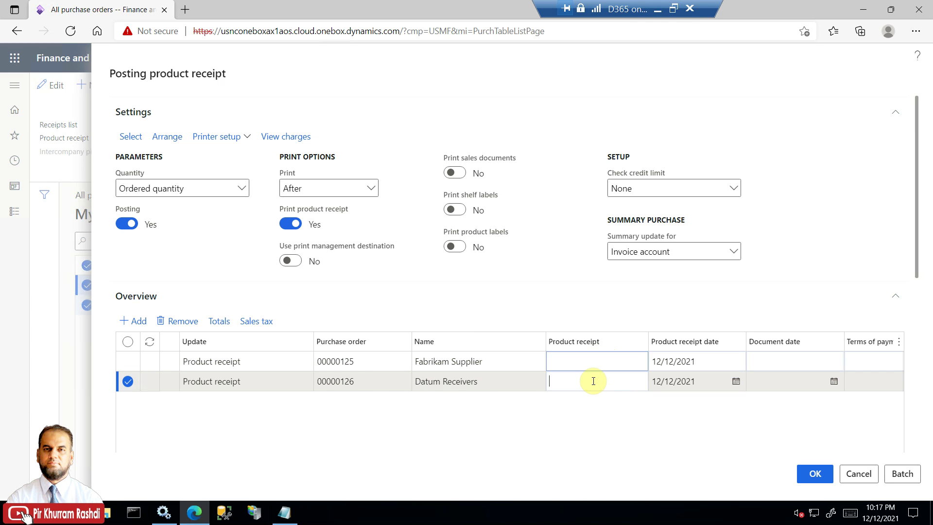
left_click(595, 361)
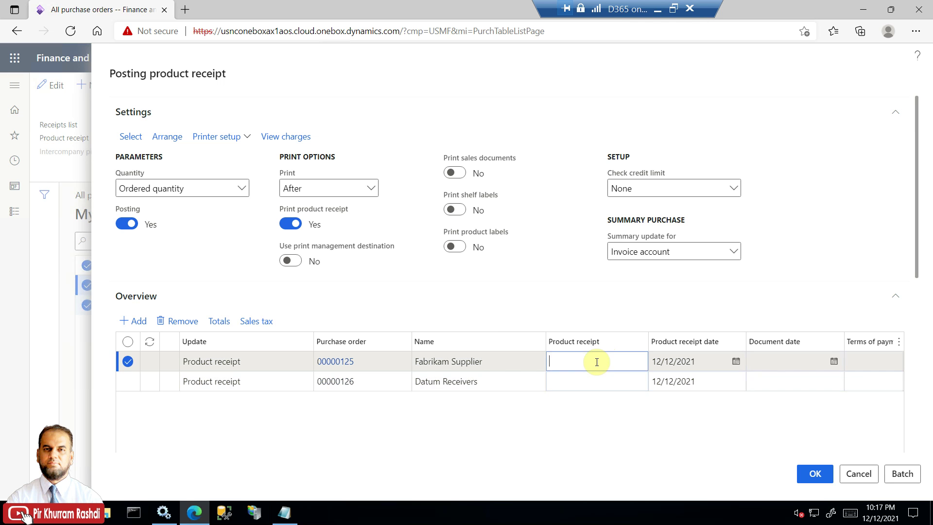
left_click(589, 380)
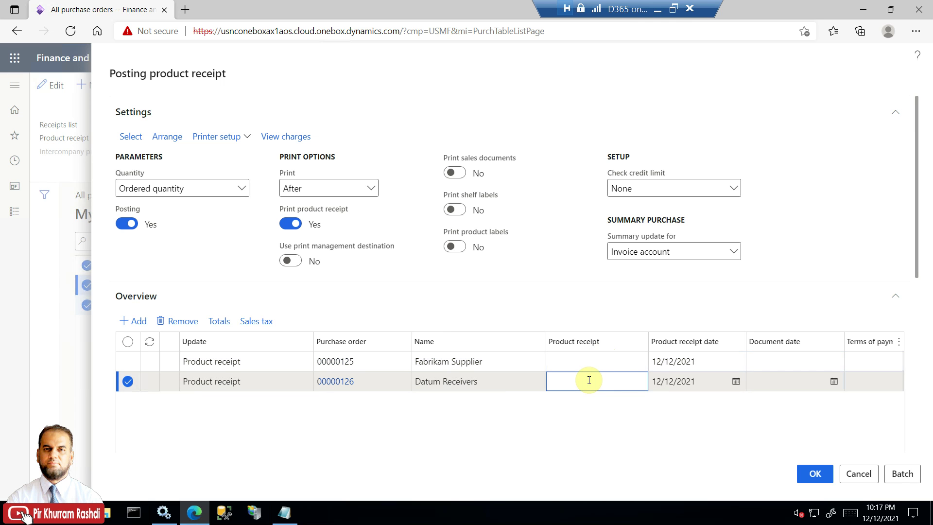
left_click(595, 364)
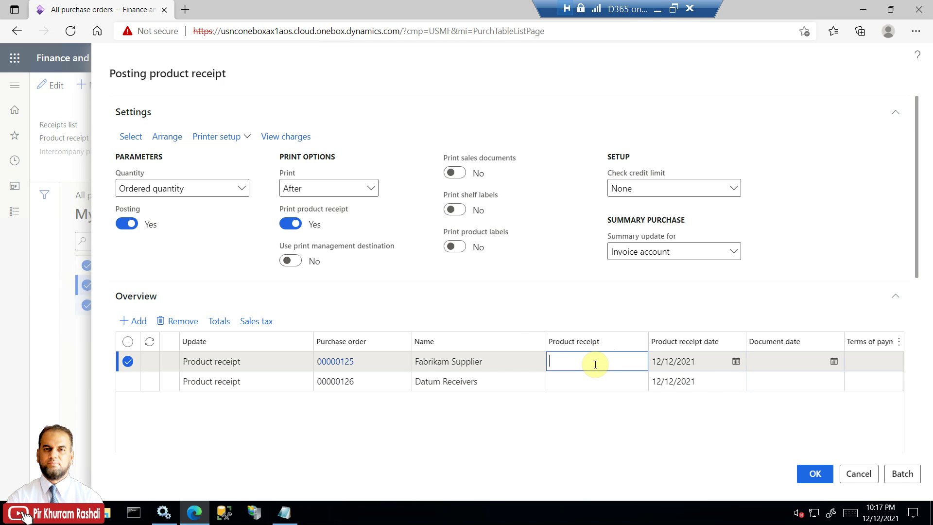
type("PR-125-12122021")
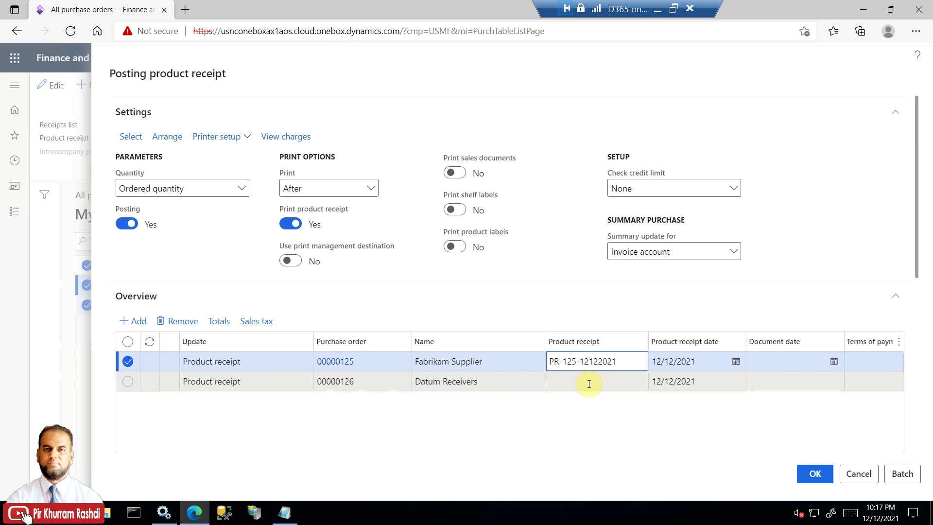
Arrange the two orders into one product receipt by invoice account and check the combined lines.
left_click_drag(621, 361, 551, 364)
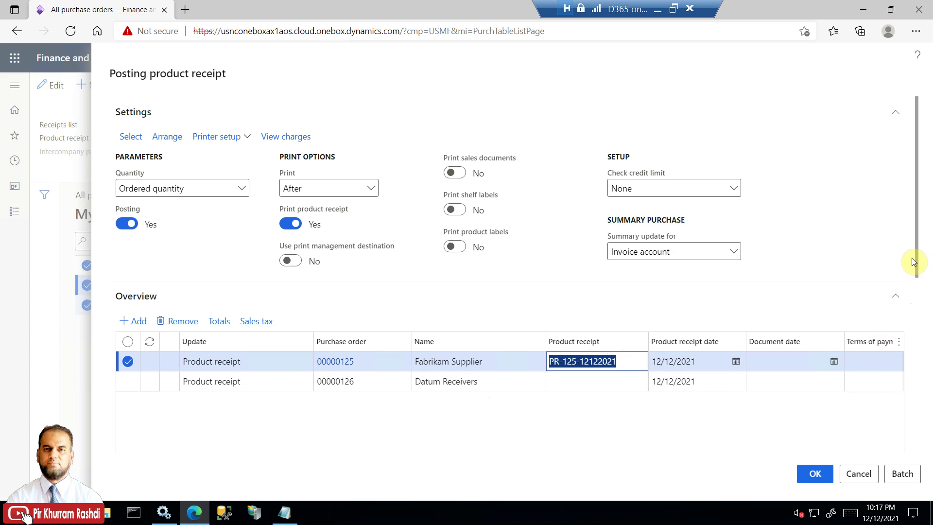
mouse_move(911, 267)
left_mouse_down()
mouse_move(918, 377)
mouse_move(916, 254)
left_mouse_up()
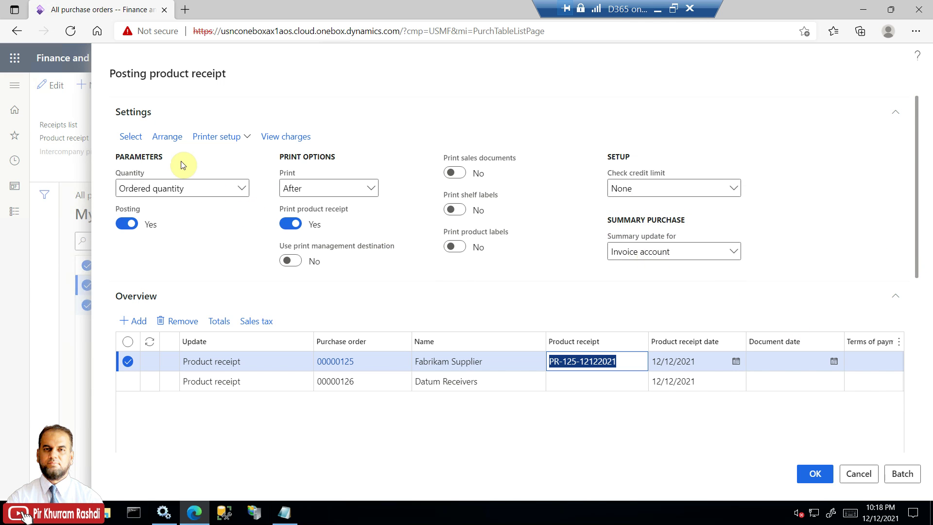
left_click(169, 140)
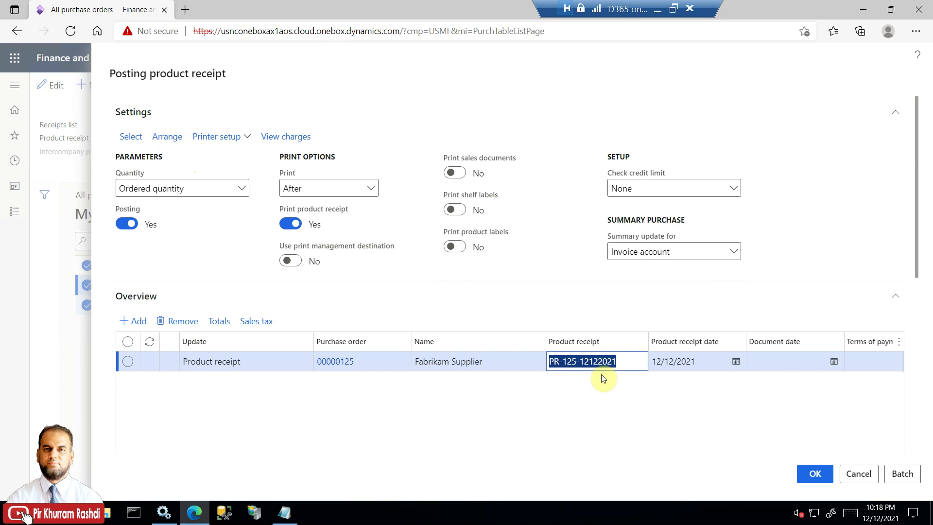
left_click_drag(919, 208, 901, 409)
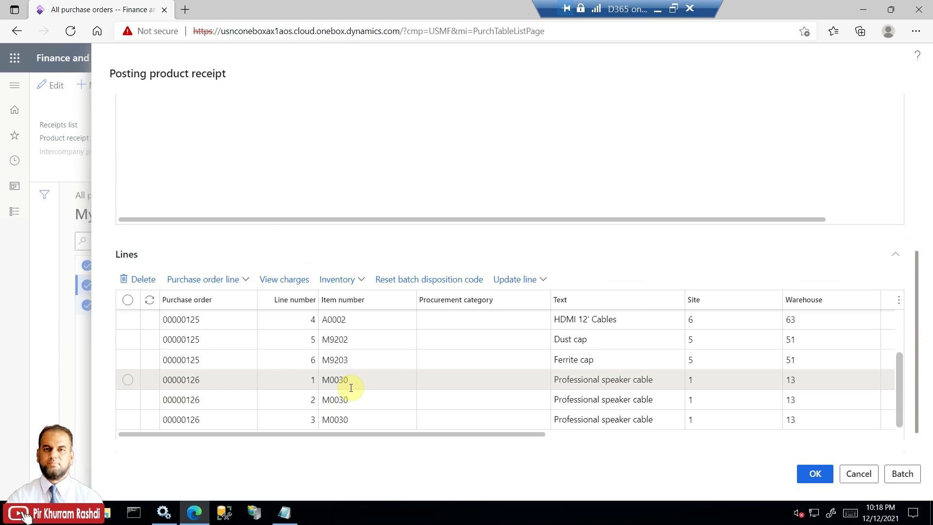
left_click(370, 382)
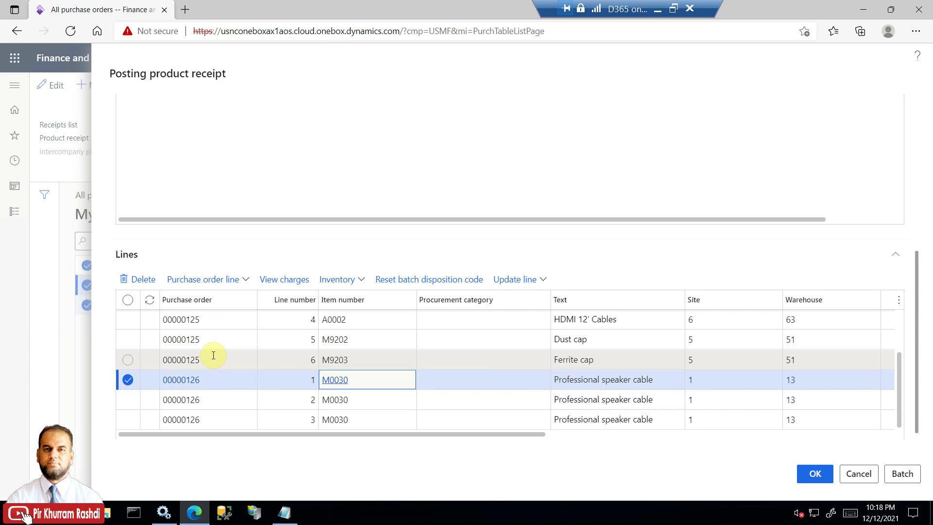
left_click_drag(900, 389, 901, 322)
left_click_drag(917, 371, 922, 208)
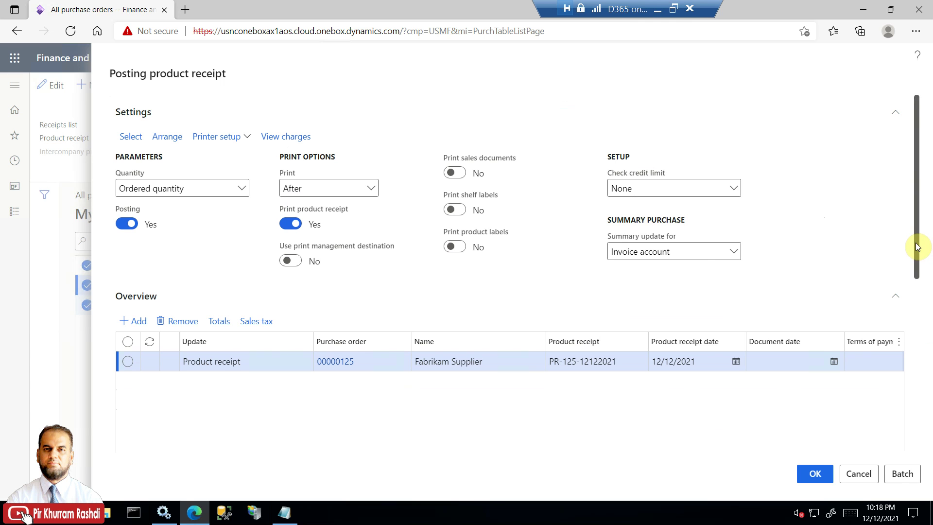
Check the summary update options, remove the Fabrikam Supplier order from the product receipt posting, and cancel the update.
mouse_move(683, 252)
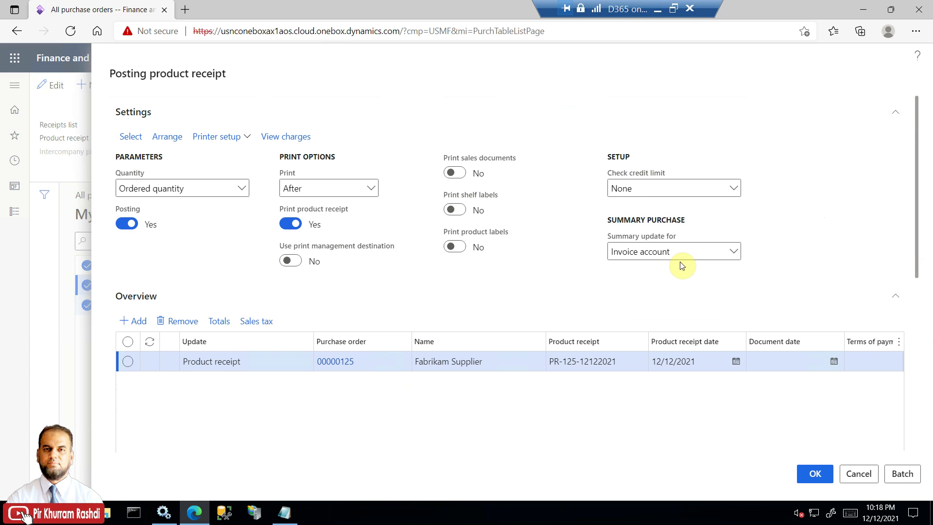
left_click(734, 252)
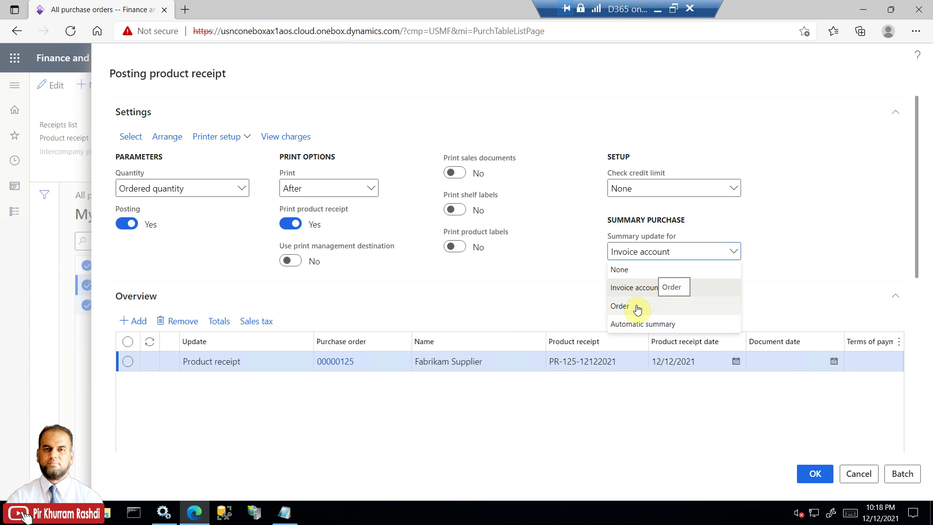
left_click(846, 239)
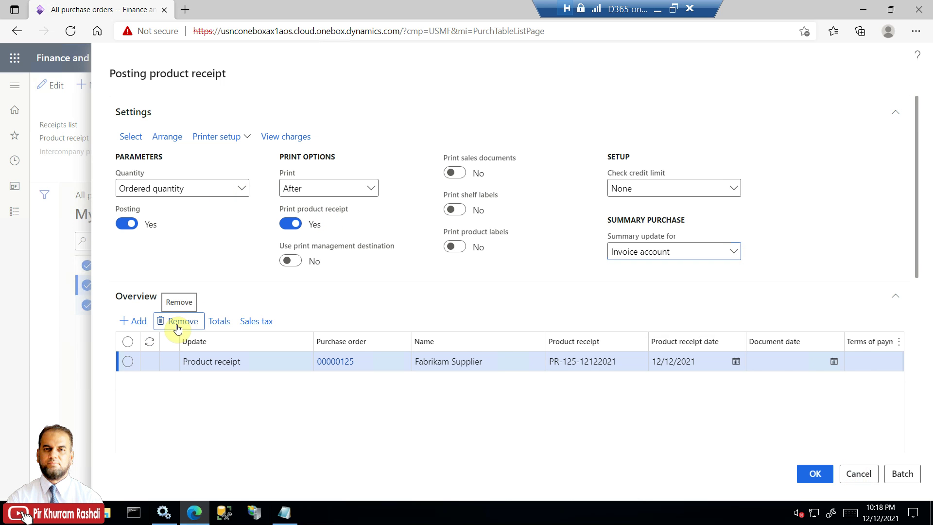
left_click(543, 271)
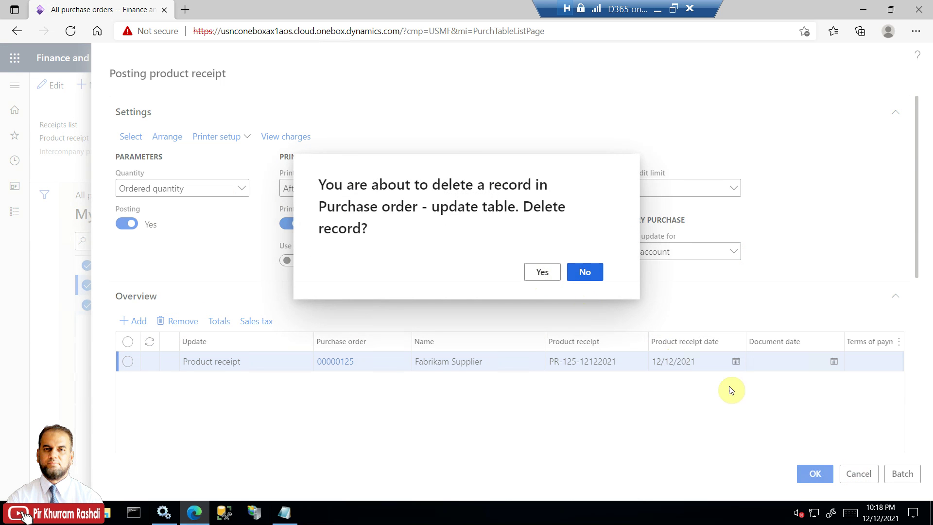
left_click(857, 474)
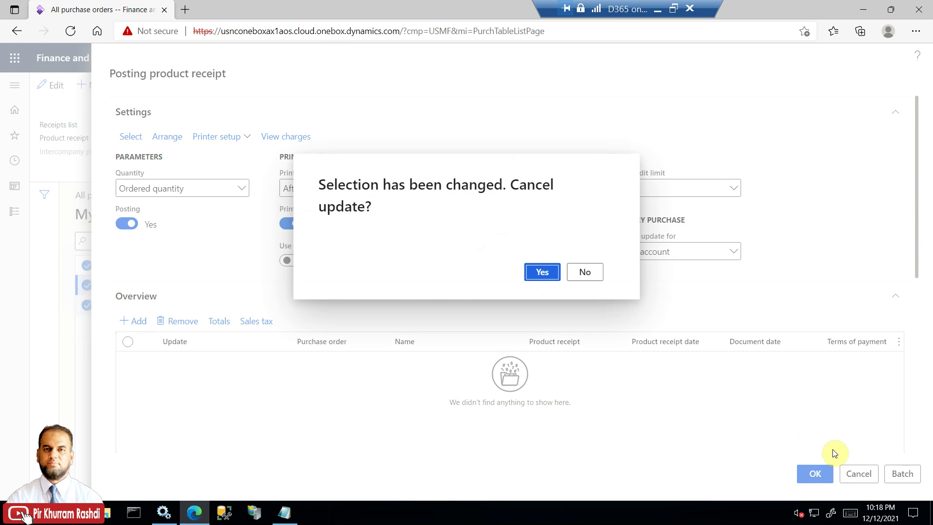
left_click(542, 272)
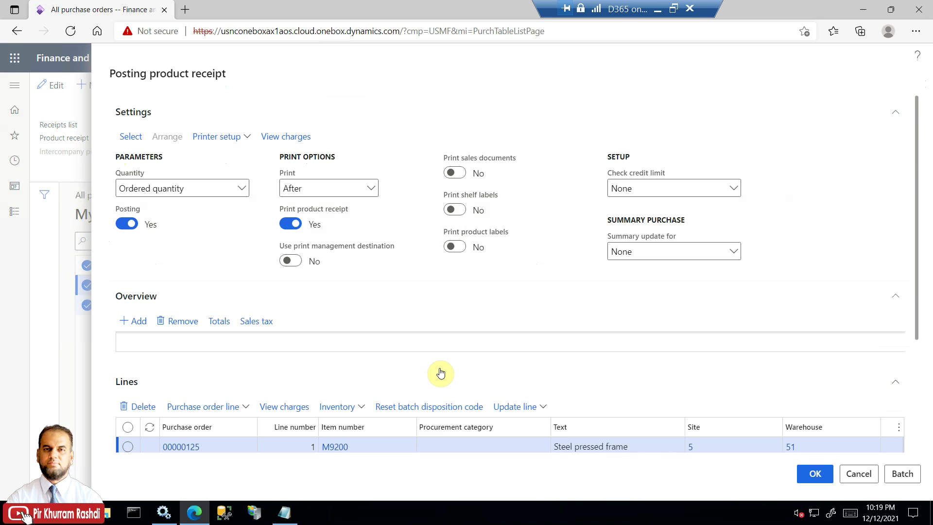
Set the product receipt posting's summary update to Order, with the Datum Receivers purchase order as the target.
left_click(733, 252)
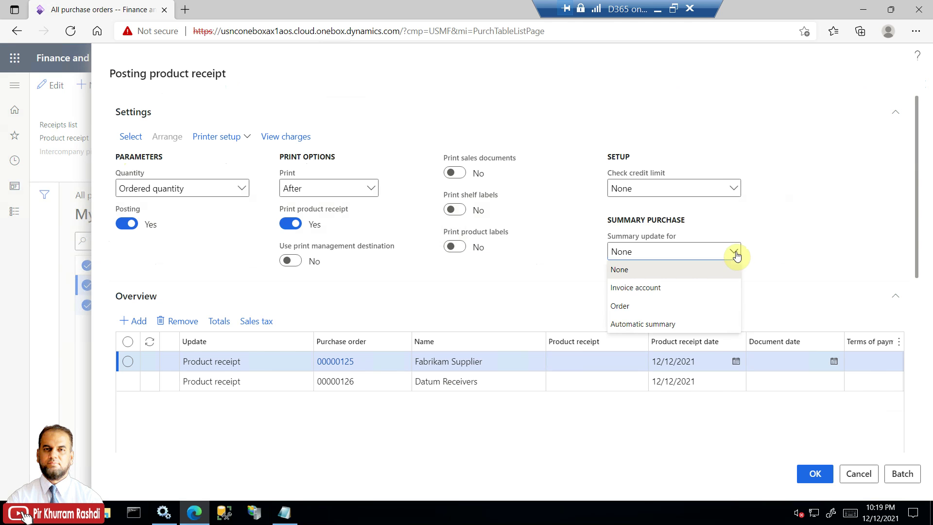
left_click(656, 307)
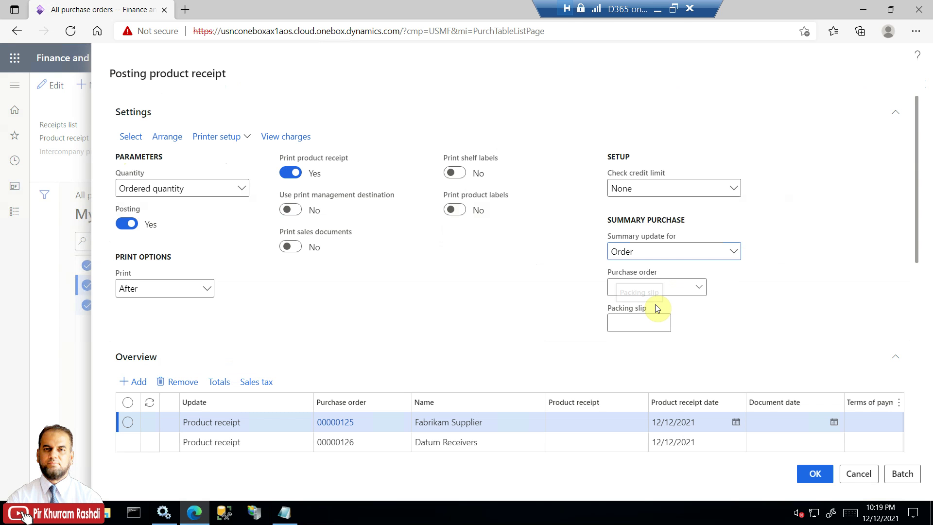
scroll(911, 264, "down", 2)
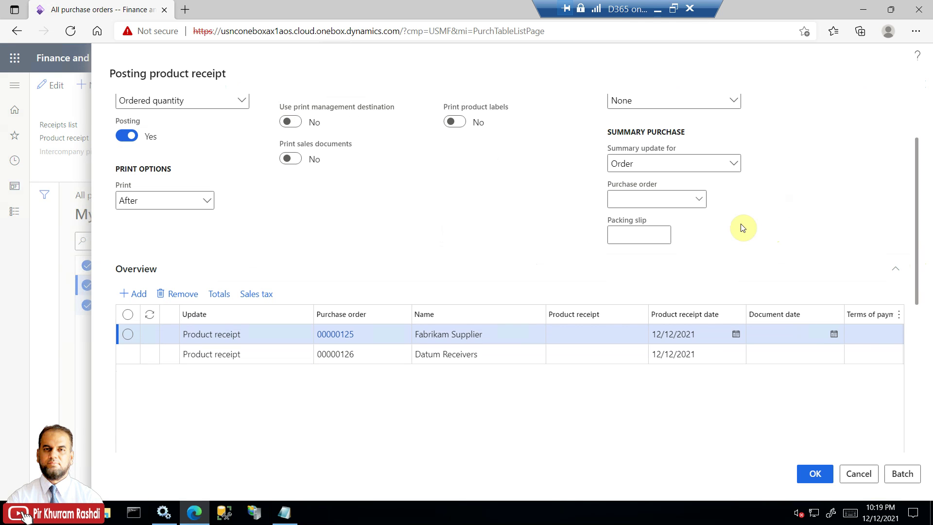
left_click(701, 199)
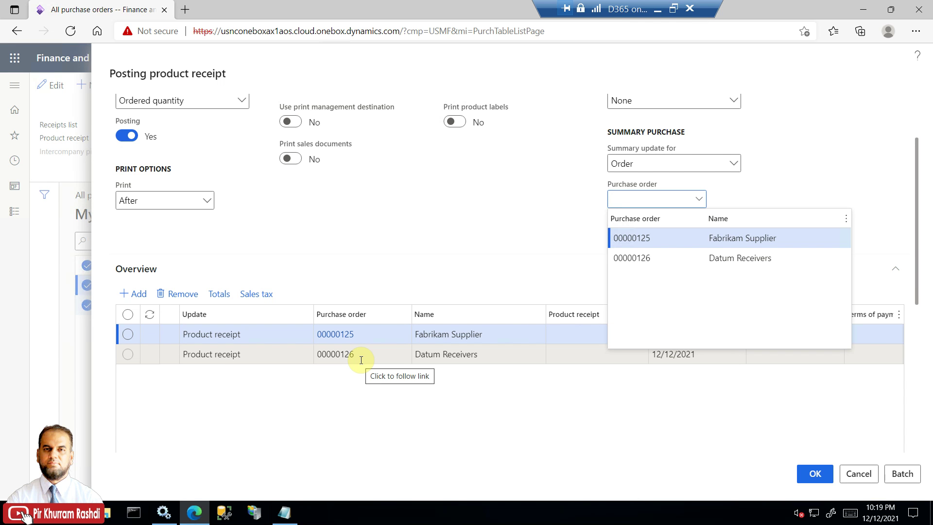
left_click(651, 262)
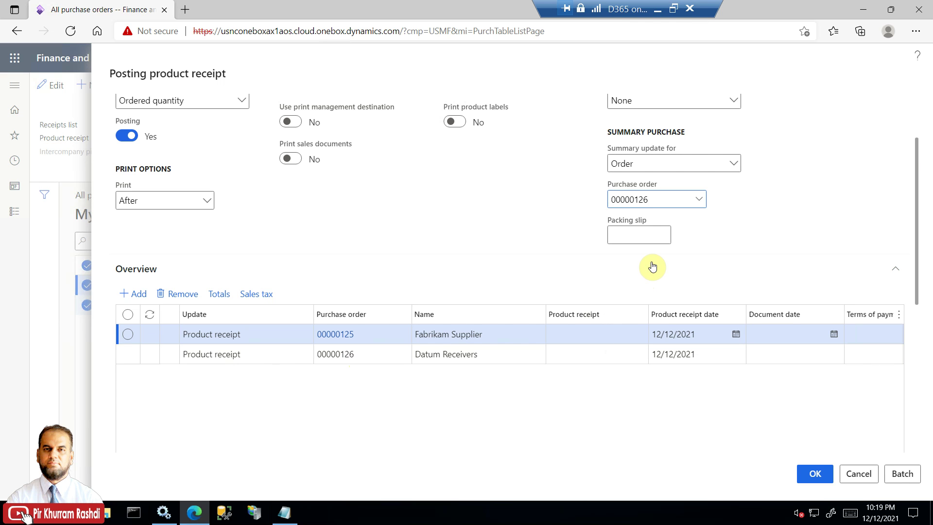
left_click(644, 235)
type("P")
type("R-12")
type("6-121220")
type("21")
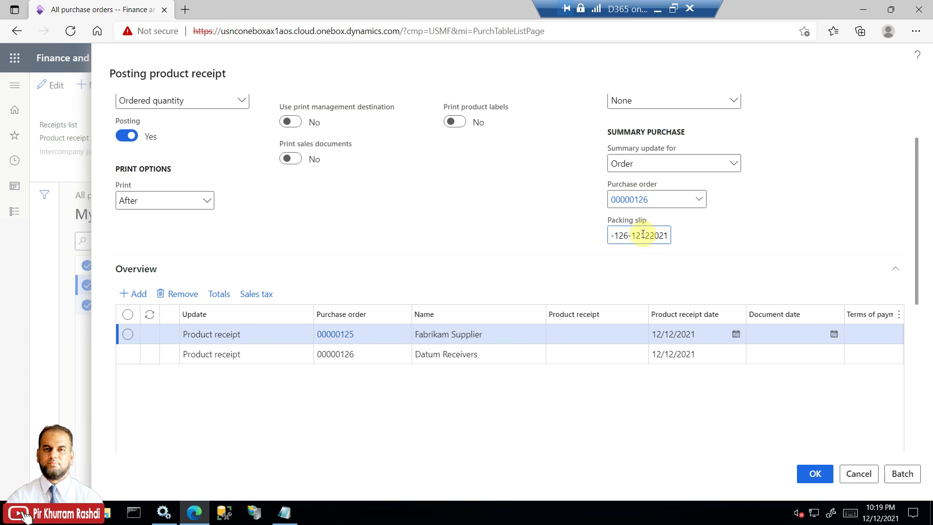
left_click(670, 200)
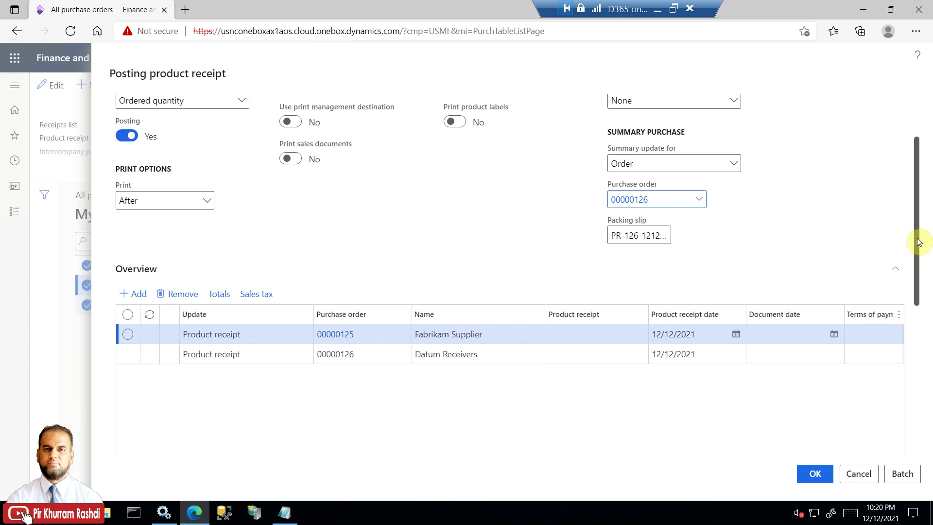
Arrange both orders into one product receipt under the Datum Receivers order and check the combined lines.
scroll(923, 246, "up", 2)
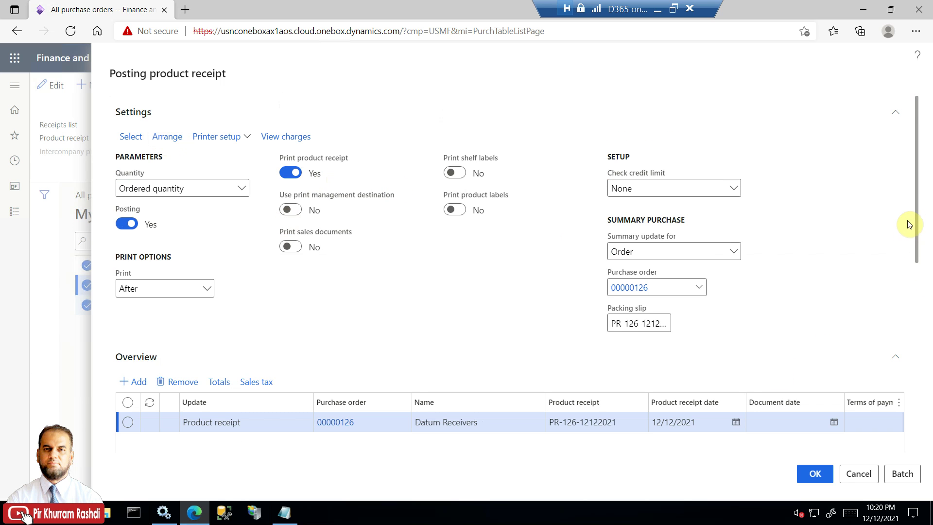
scroll(923, 278, "down", 3)
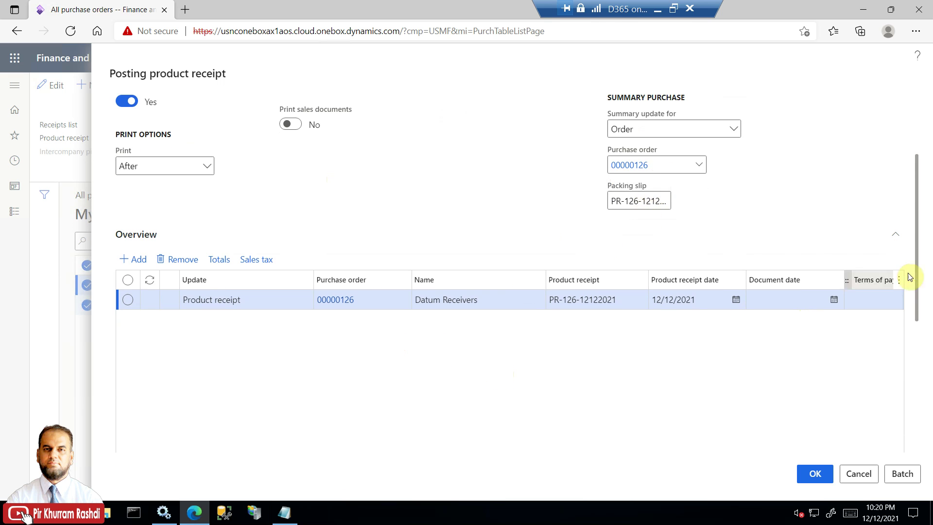
left_click_drag(911, 233, 909, 362)
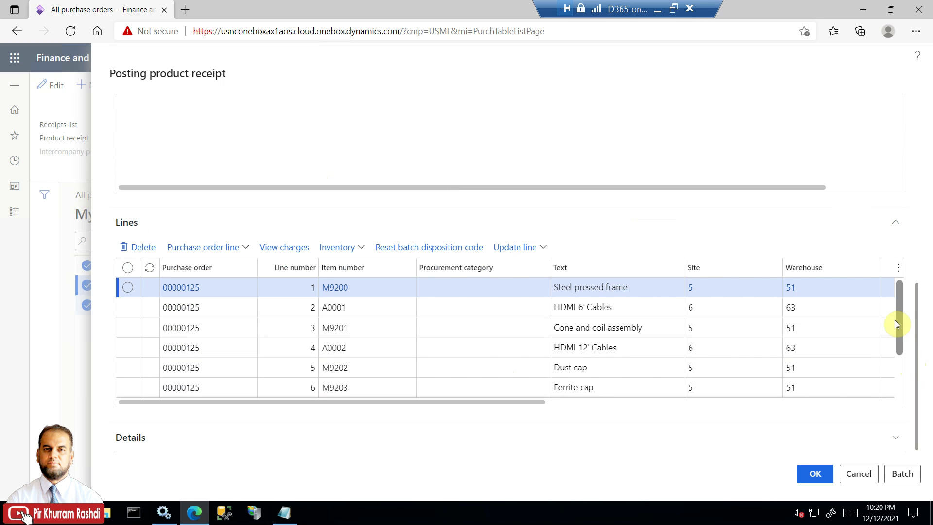
left_click_drag(899, 311, 910, 258)
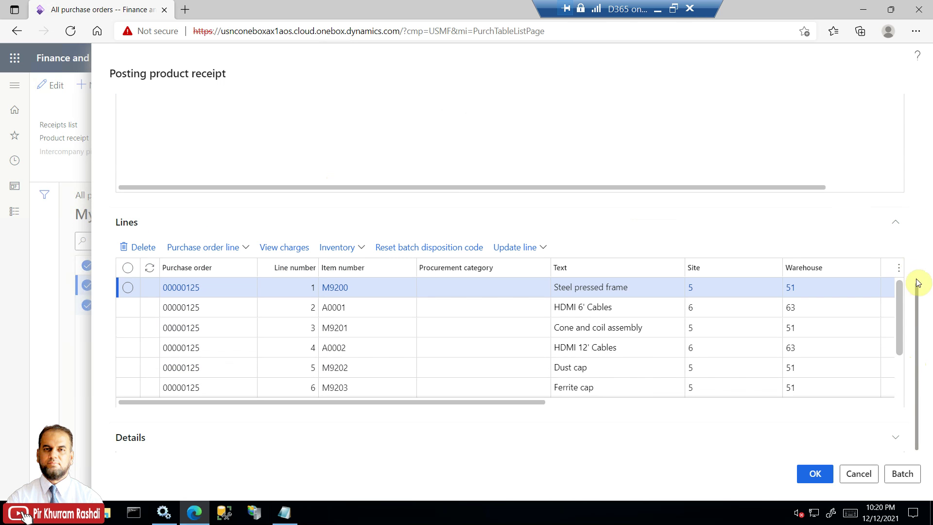
Remove the Datum Receivers order from the product receipt posting and cancel the update.
left_click_drag(920, 314, 911, 124)
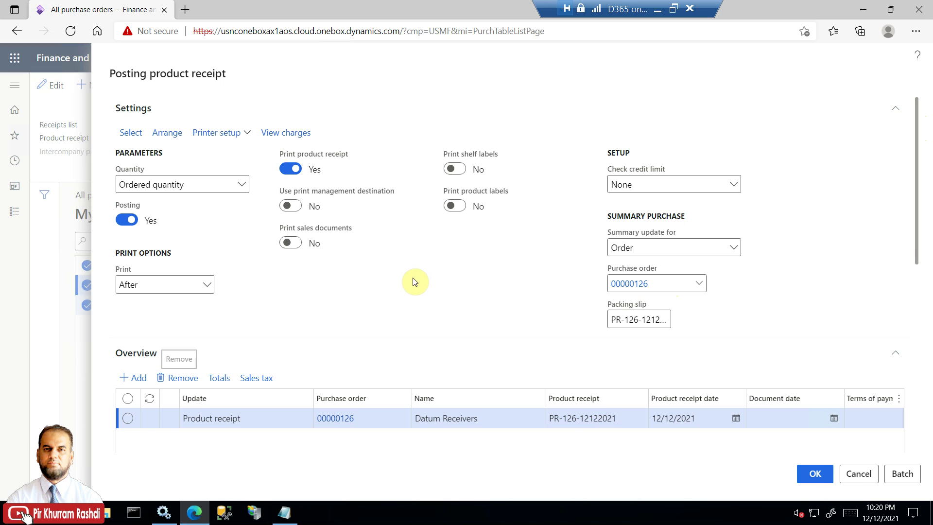
left_click(537, 270)
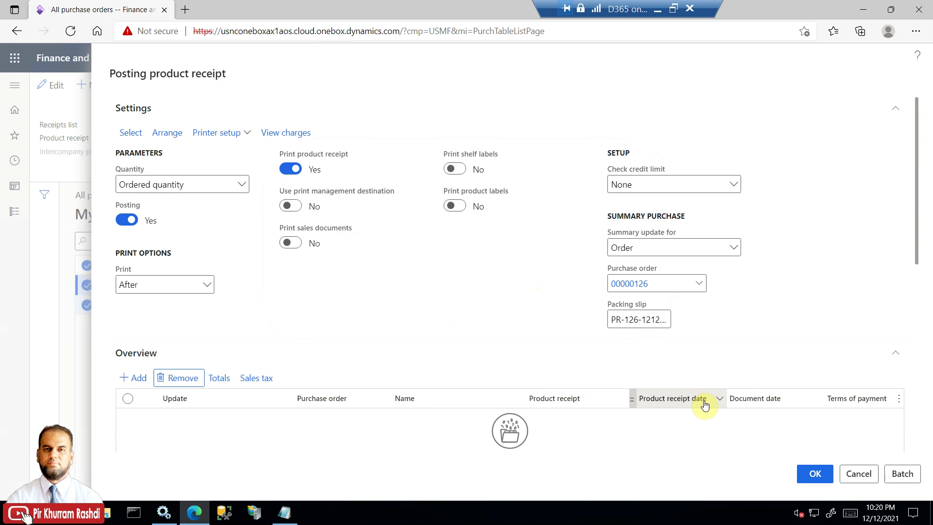
left_click(851, 476)
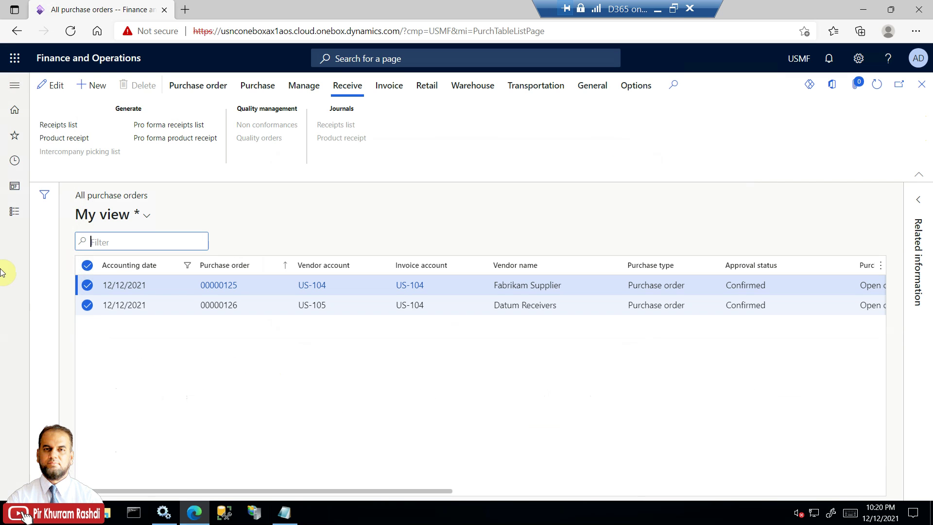
Open the Accounts payable summary update parameters and examine the choices for the default summary update and the order error tolerance.
left_click(14, 213)
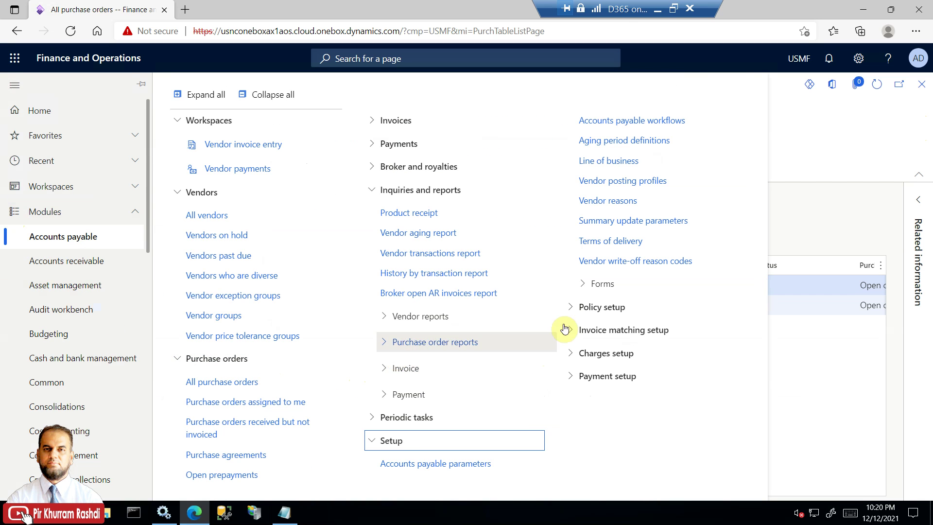
left_click(616, 223)
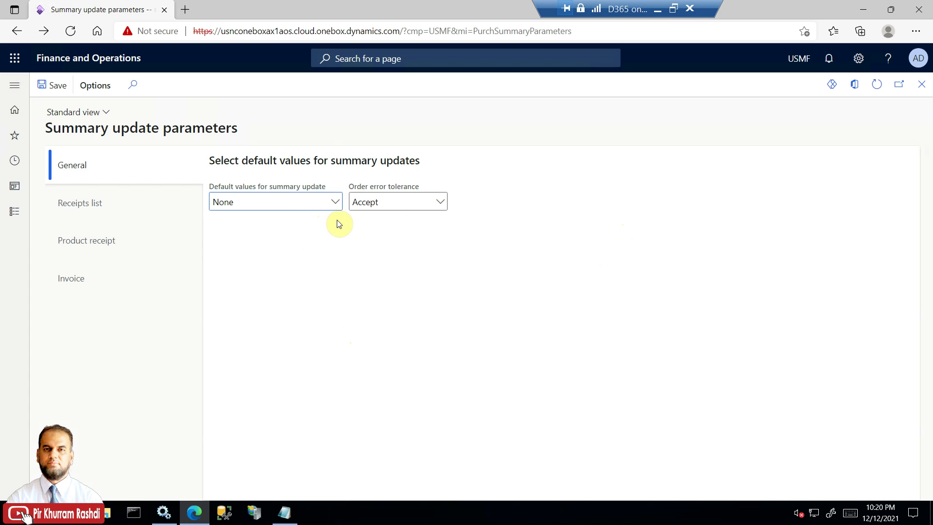
left_click(440, 205)
left_click(581, 202)
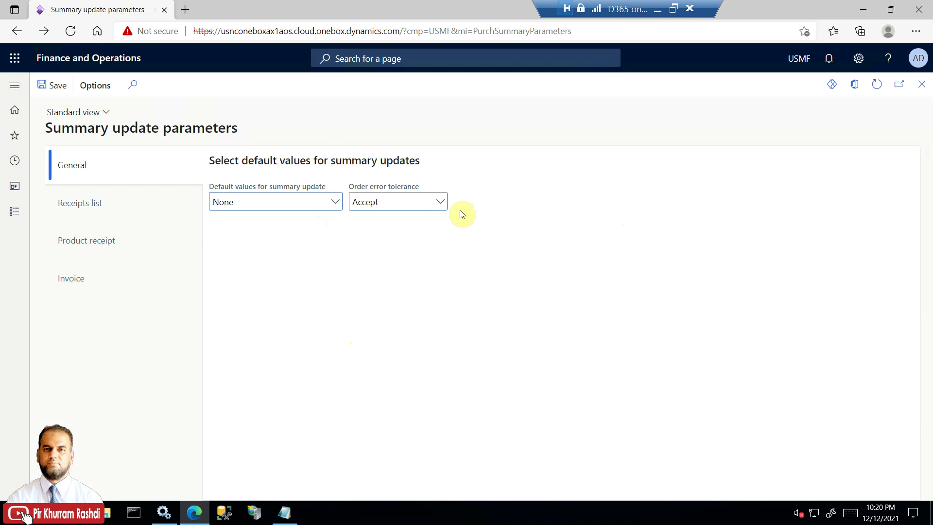
left_click(336, 205)
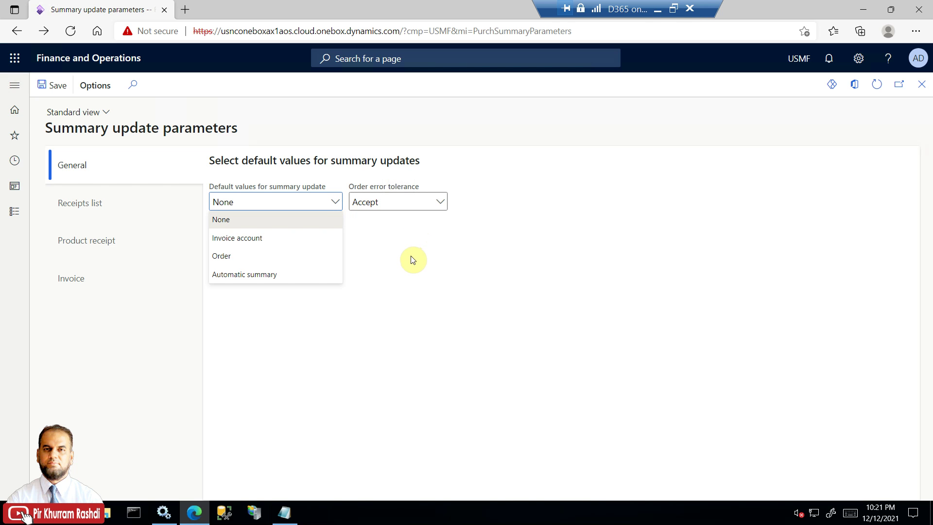
left_click(439, 201)
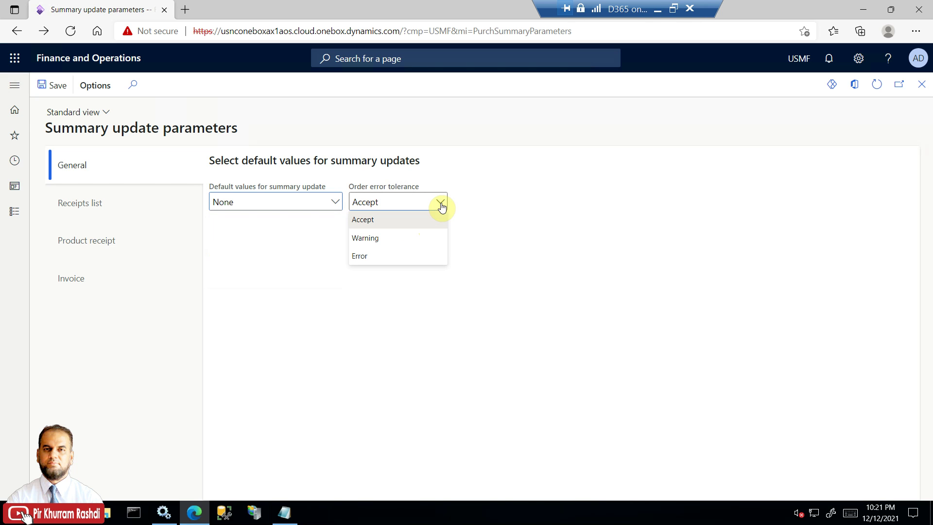
left_click(527, 202)
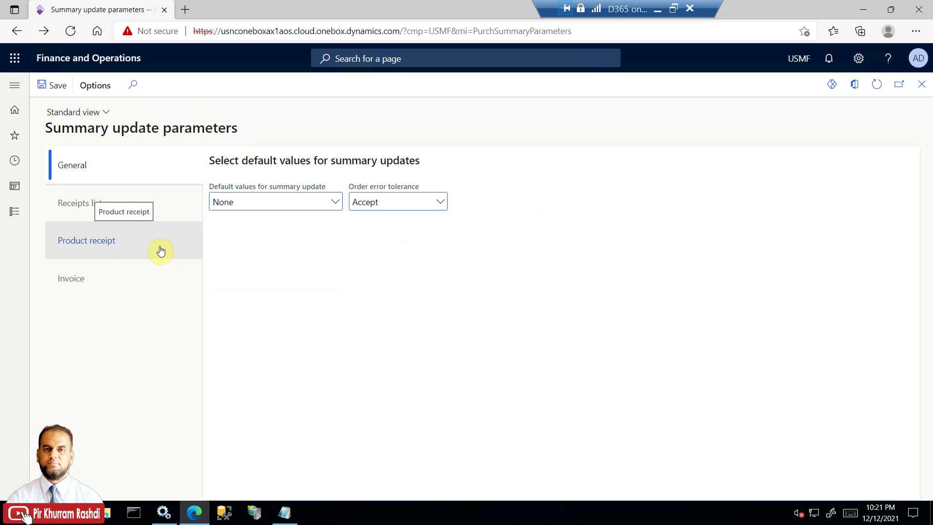
Examine the available and selected summary update options for product receipts.
left_click(118, 254)
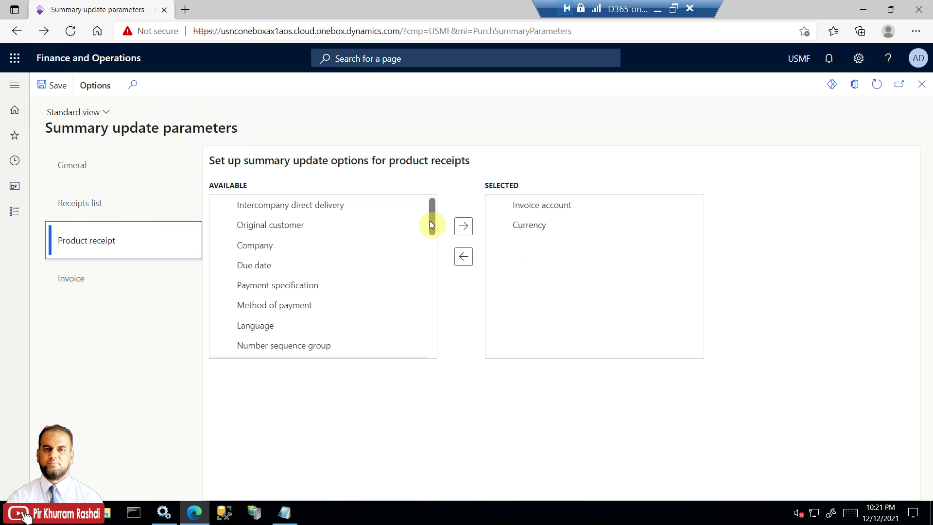
left_click_drag(436, 246, 437, 202)
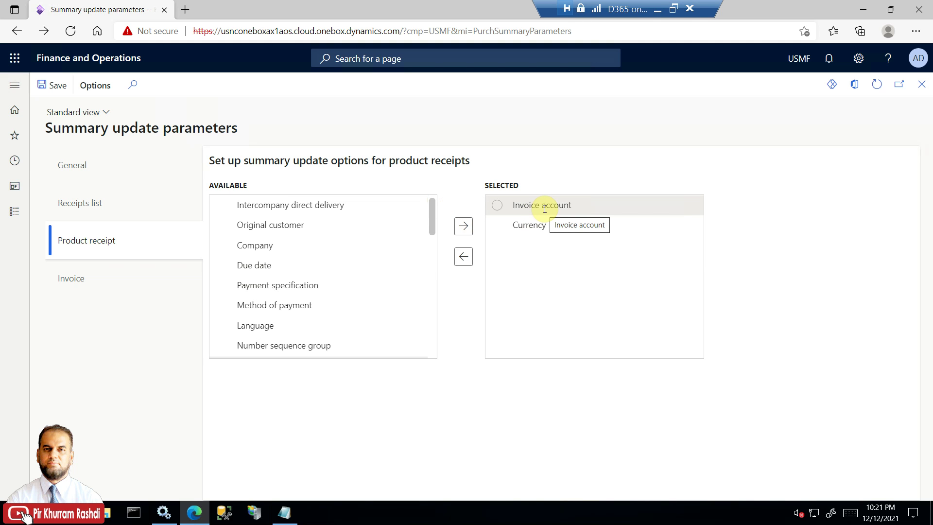
left_click_drag(433, 209, 436, 297)
Examine the summary update options for invoices and the receipts list, and close the summary update parameters.
left_click(114, 287)
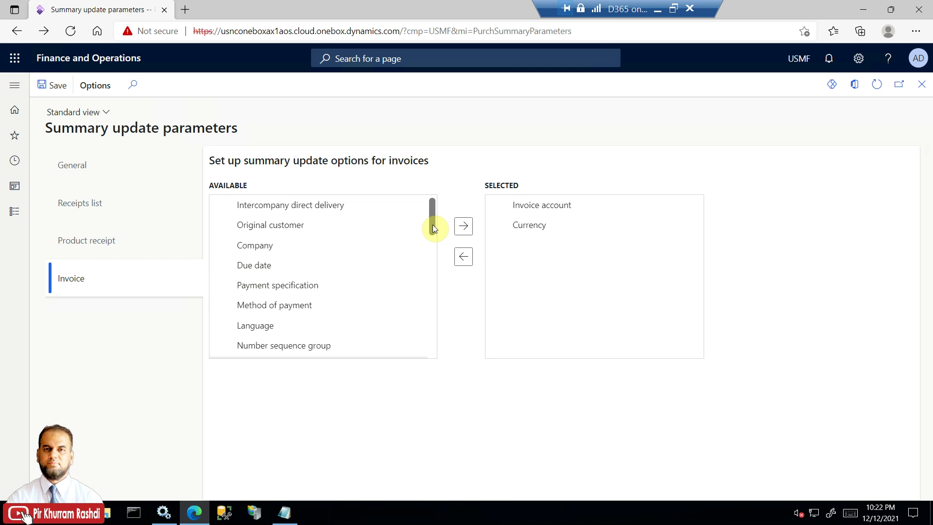
left_click_drag(433, 227, 442, 348)
left_click(302, 310)
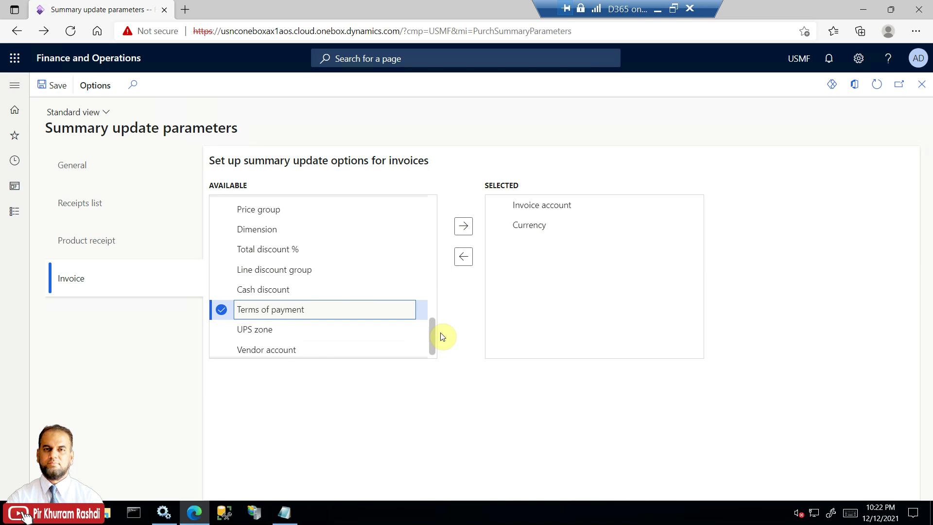
left_click(150, 246)
left_click(133, 210)
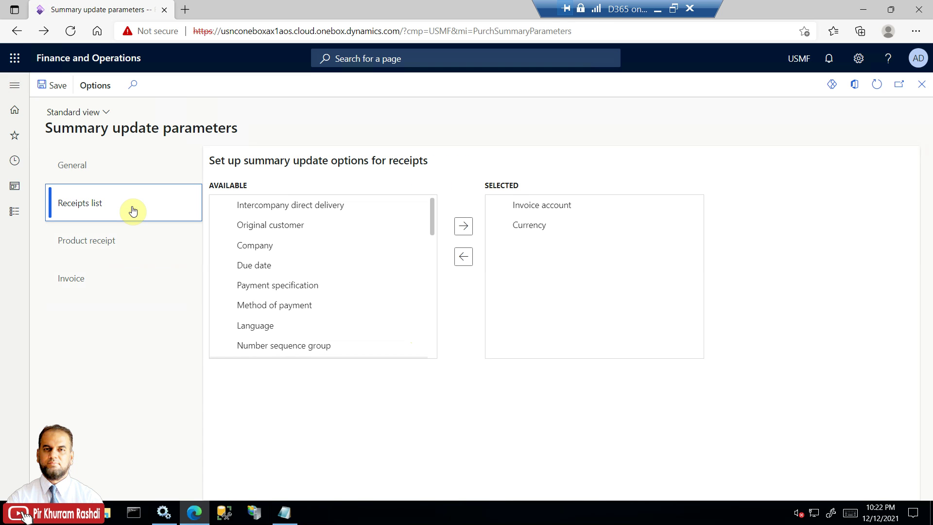
left_click(112, 246)
left_click(102, 285)
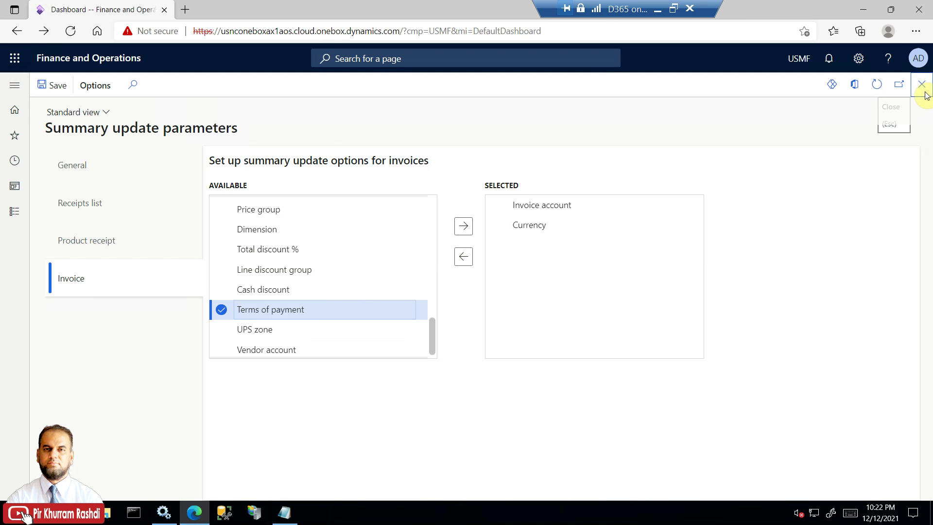
left_click(926, 95)
Open the list of all purchase orders and filter it to the accounting date 12/12/2021.
left_click(19, 220)
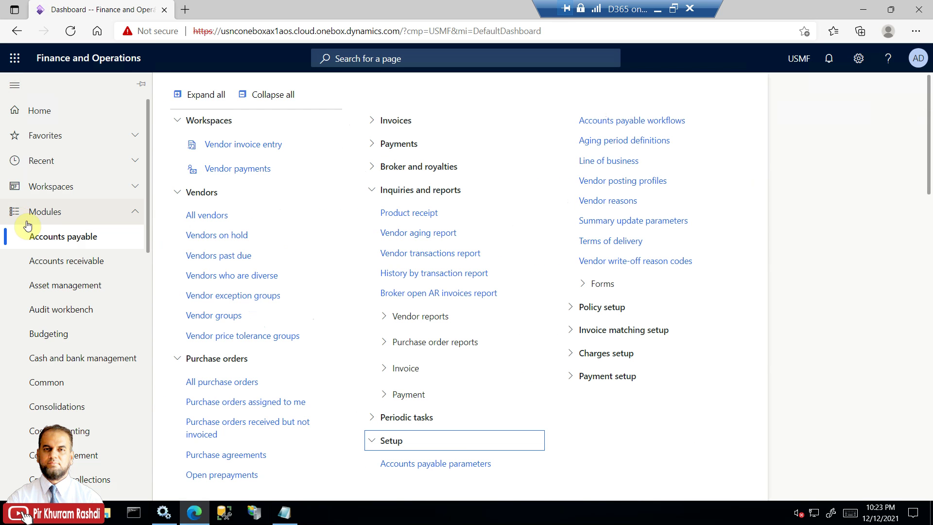
left_click(223, 383)
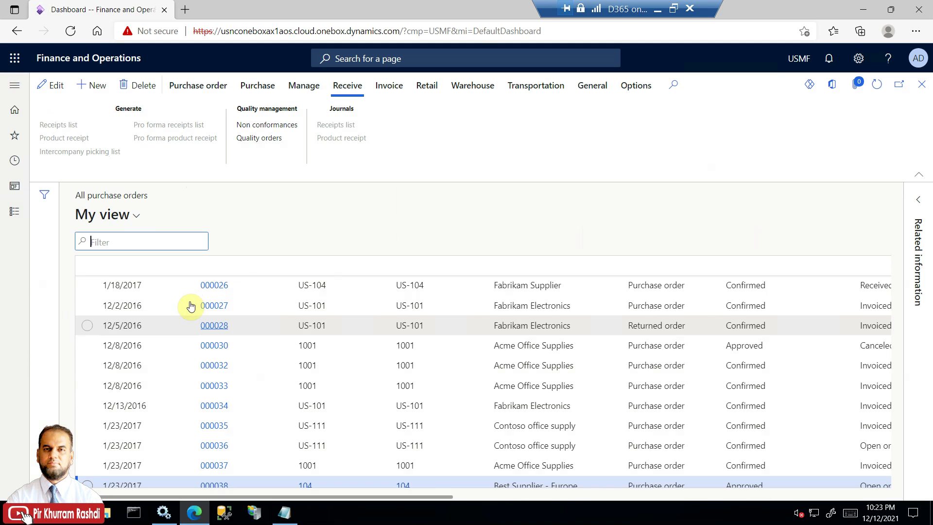
left_click(191, 265)
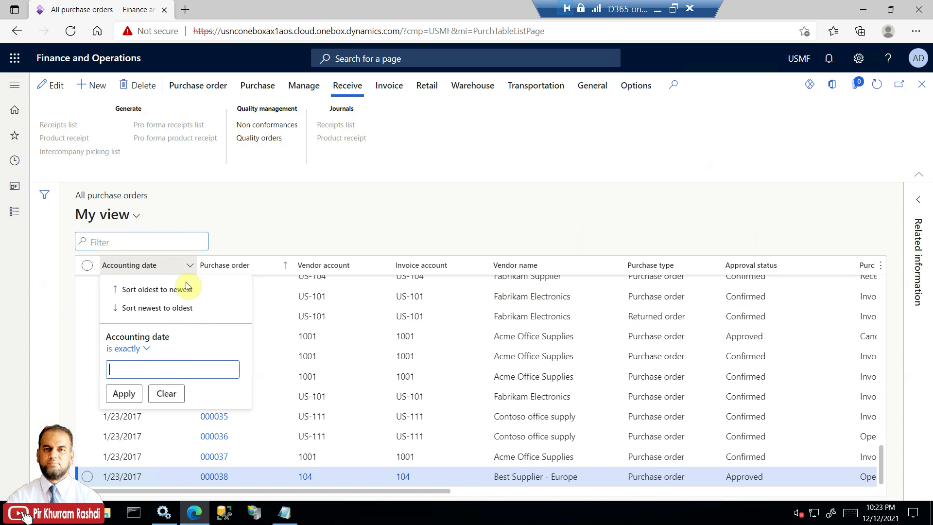
type("12")
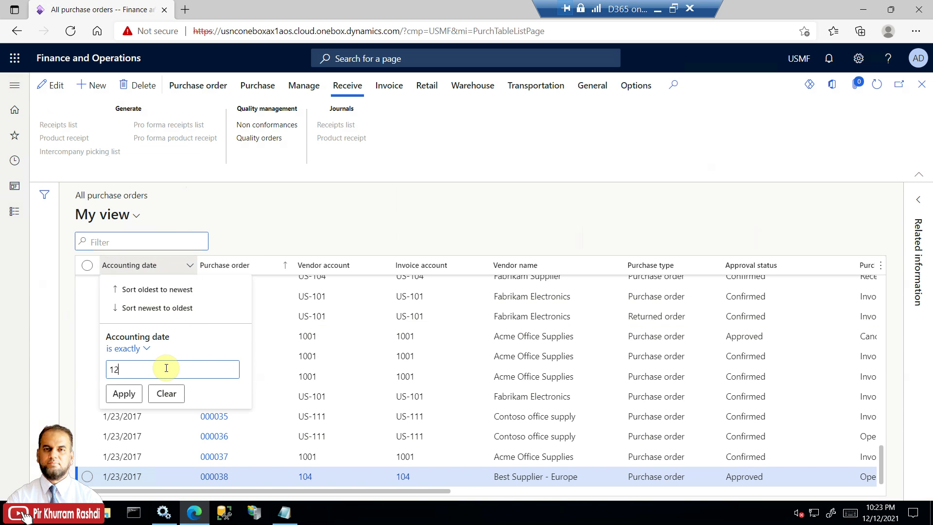
type("/12/2021")
left_click(131, 392)
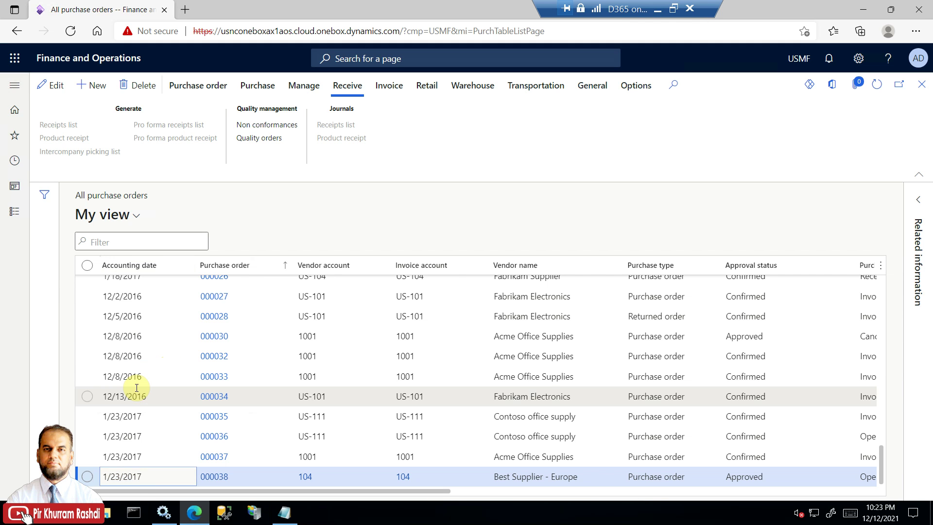
Start a product receipt posting for both filtered orders, set the summary update to Automatic summary, and try to arrange them.
left_click(87, 265)
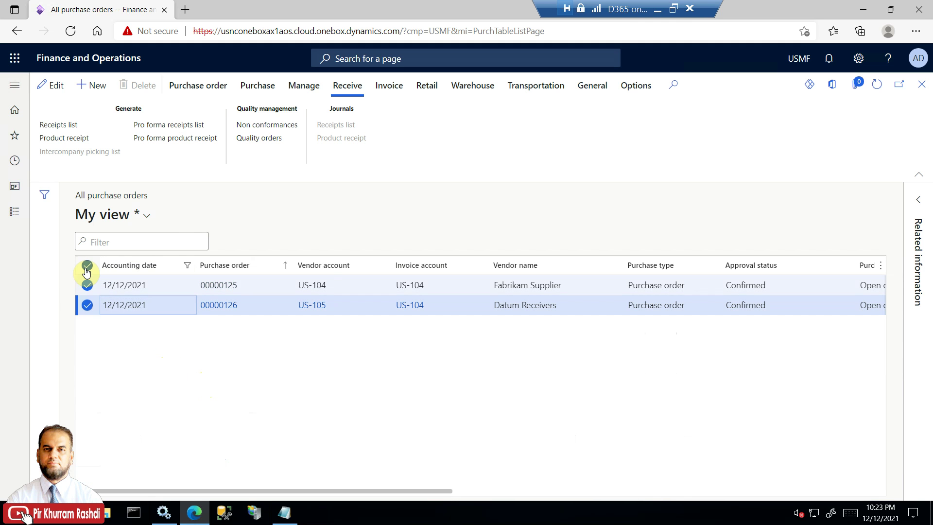
left_click(82, 141)
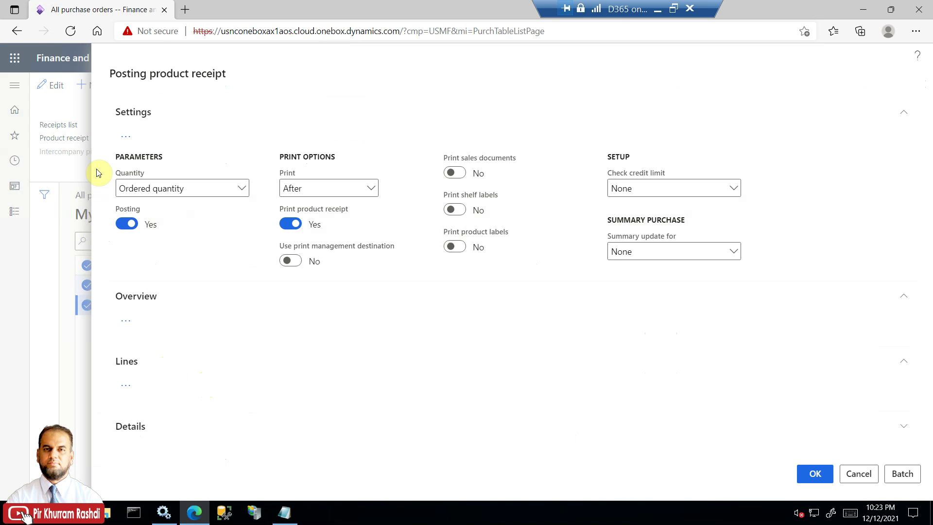
left_click(737, 258)
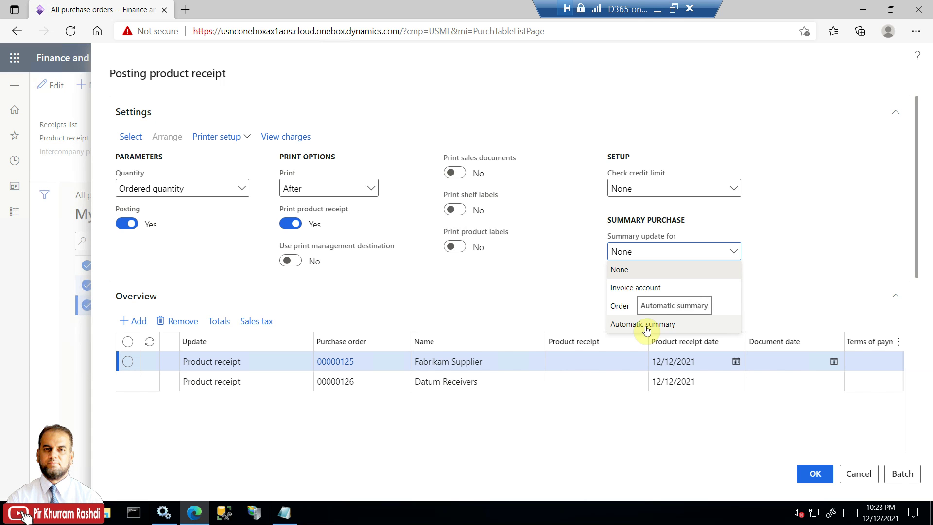
left_click(619, 325)
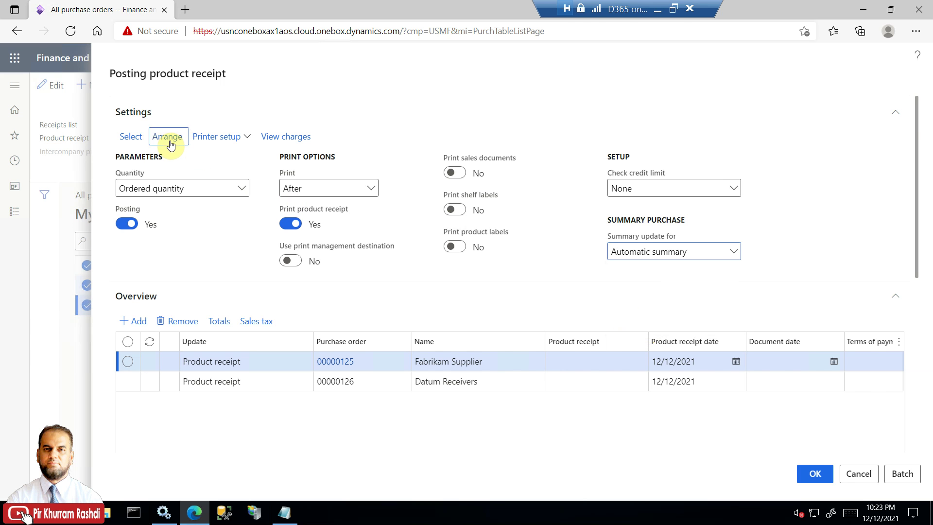
left_click(170, 138)
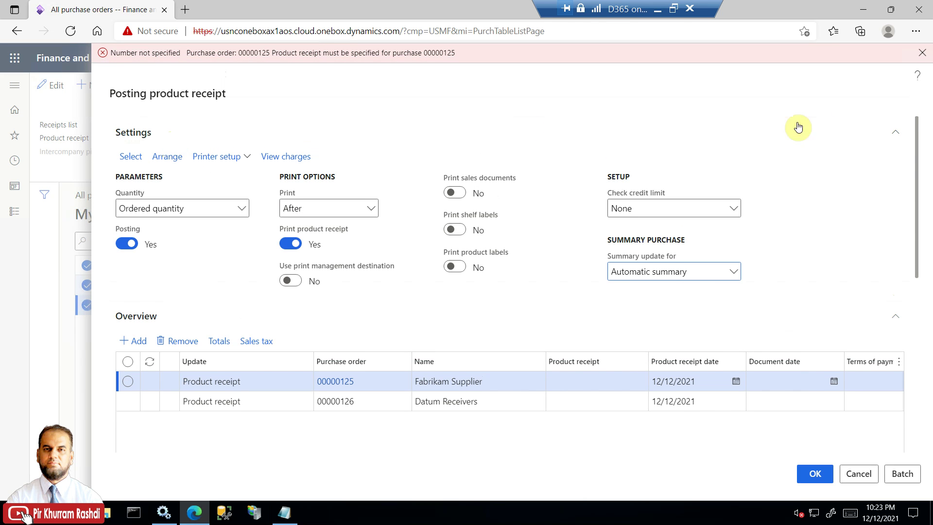
Dismiss the error and enter PR-12122021 as the product receipt for the Fabrikam Supplier order.
left_click(922, 52)
left_click(582, 361)
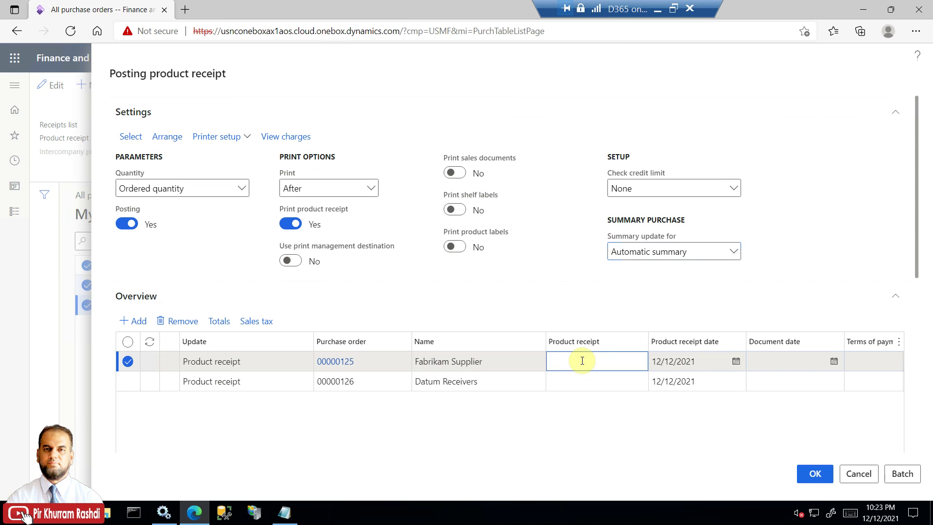
type("PR-12122021")
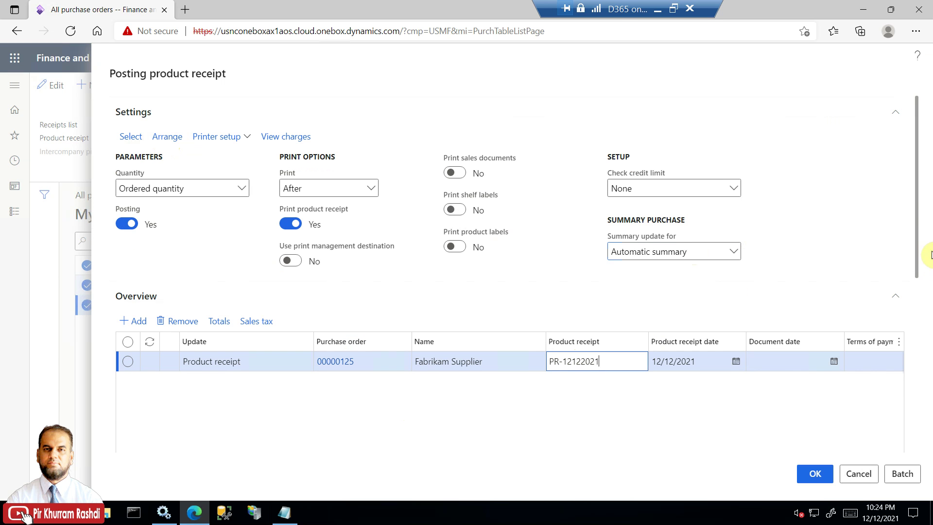
Remove the arranged Fabrikam Supplier line from the product receipt posting and cancel the update.
left_click(921, 199)
mouse_move(921, 199)
left_mouse_down()
mouse_move(920, 360)
mouse_move(921, 202)
left_mouse_up()
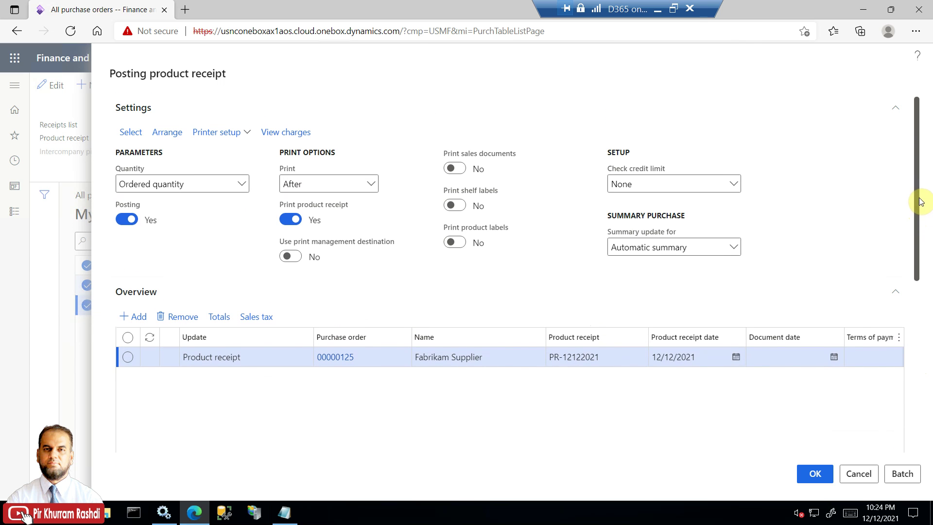
left_click(181, 316)
left_click(536, 271)
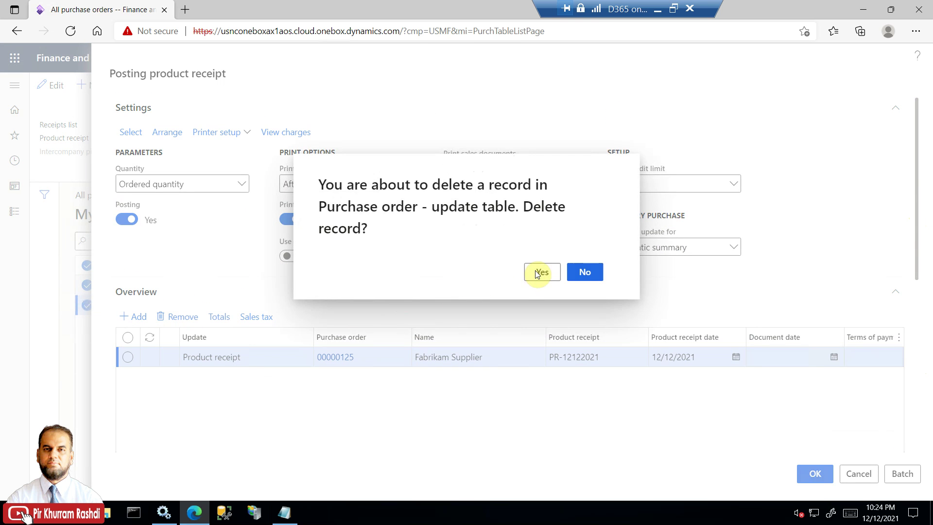
left_click(852, 476)
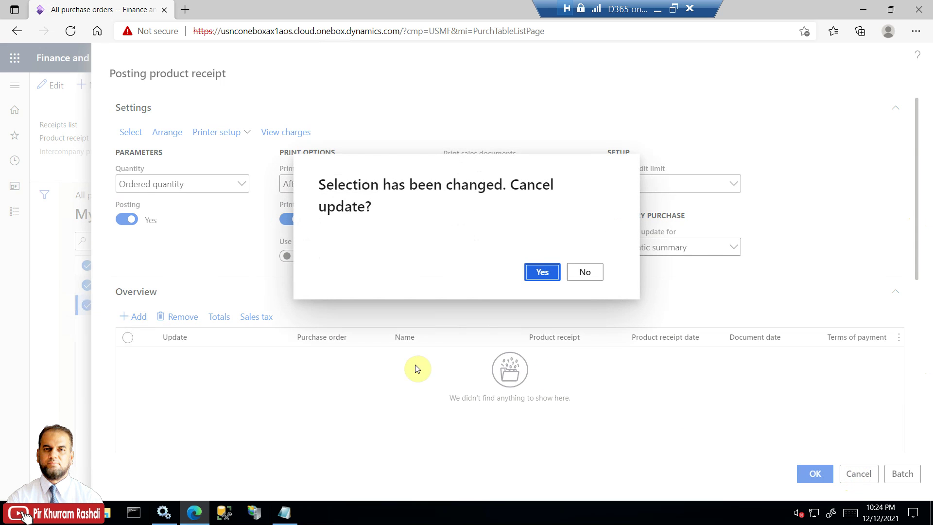
left_click(539, 272)
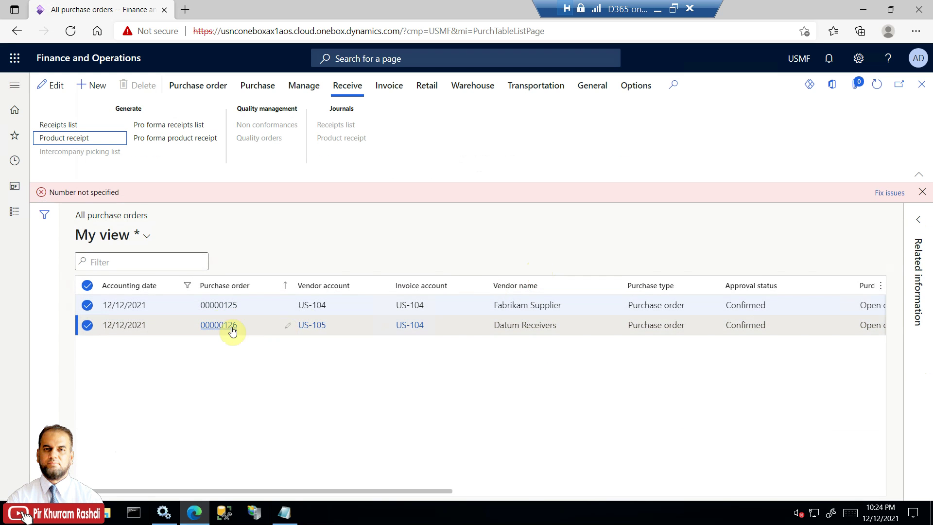
Examine the automatic summary defaults by document type on the Fabrikam Supplier vendor record and return to the purchase orders.
left_click(317, 305)
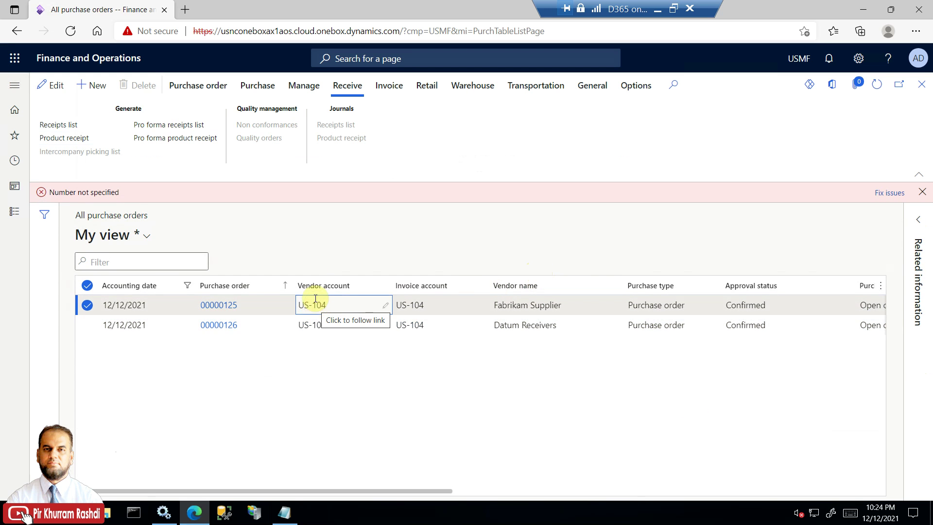
left_click(924, 195)
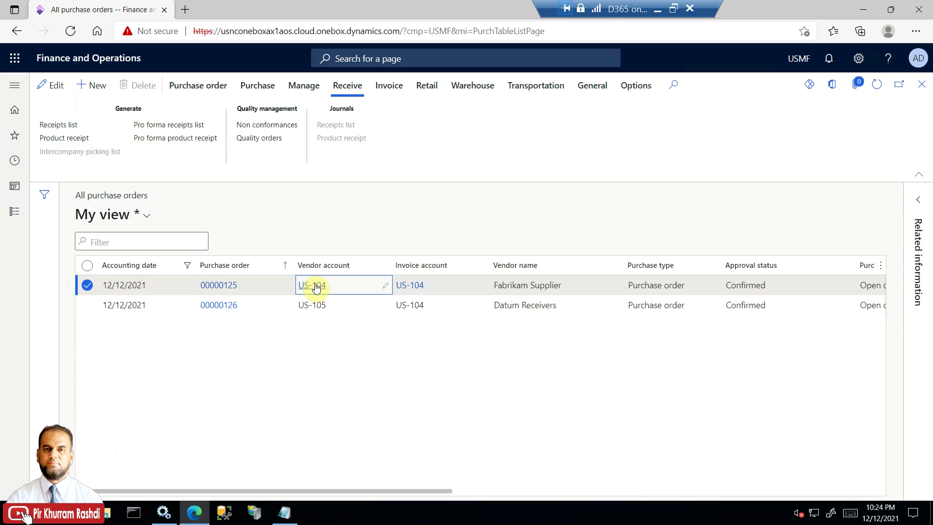
left_click(314, 286)
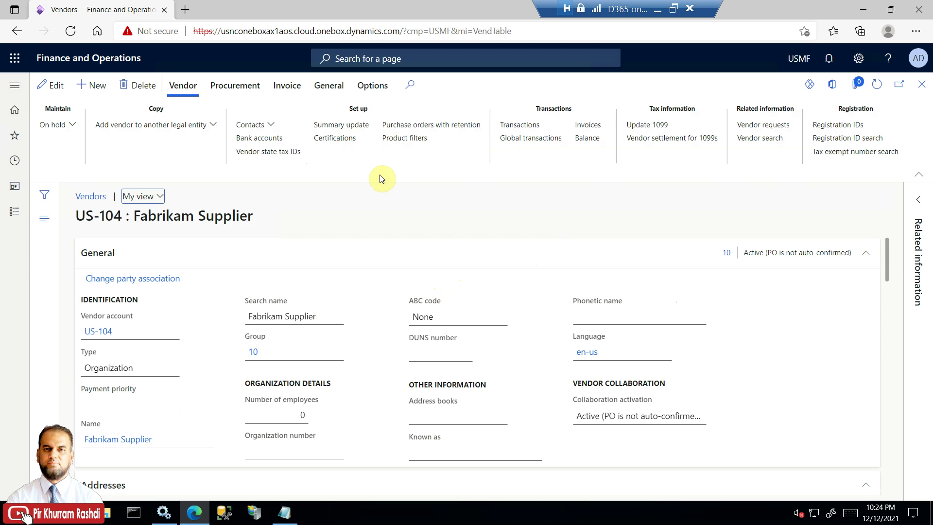
left_click(360, 125)
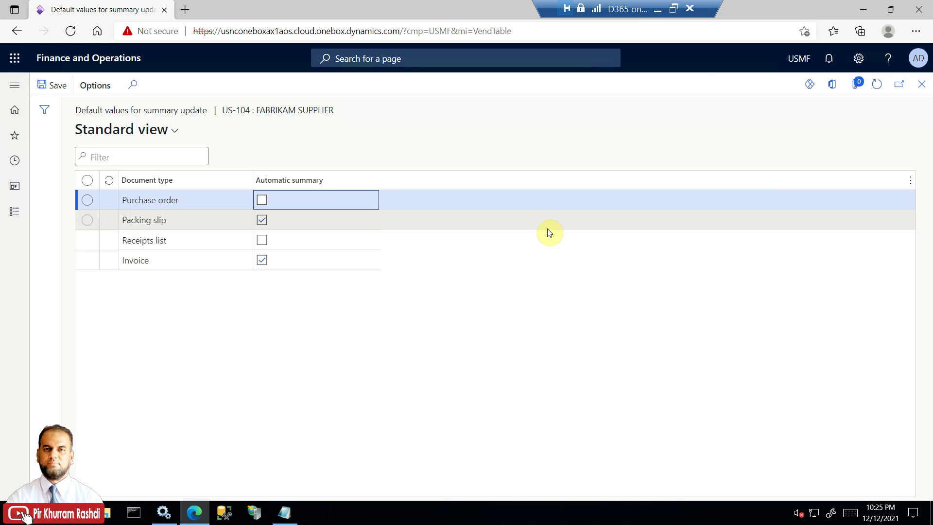
left_click(924, 90)
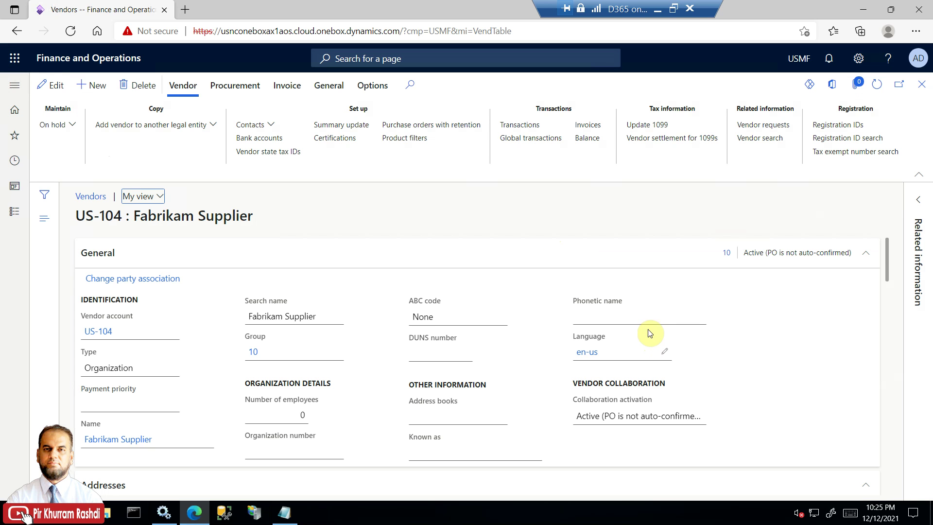
left_click_drag(890, 252, 887, 270)
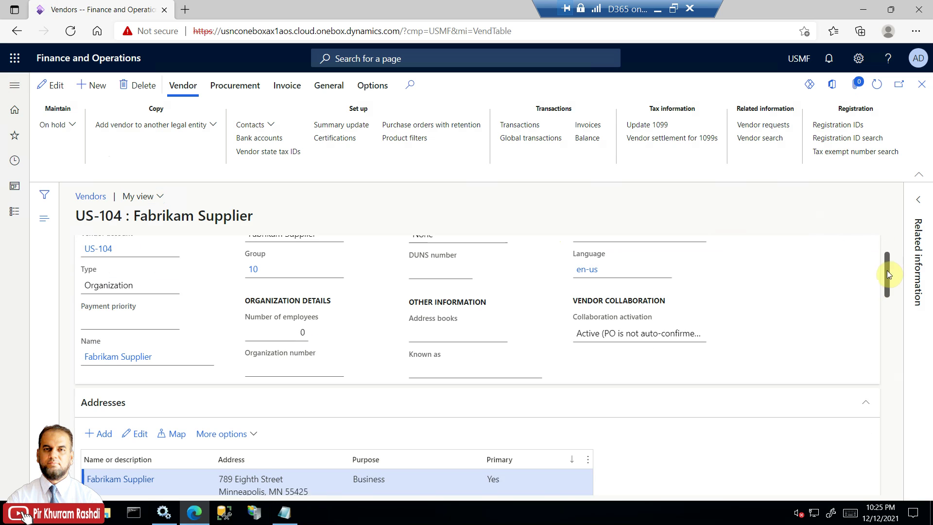
left_click(923, 95)
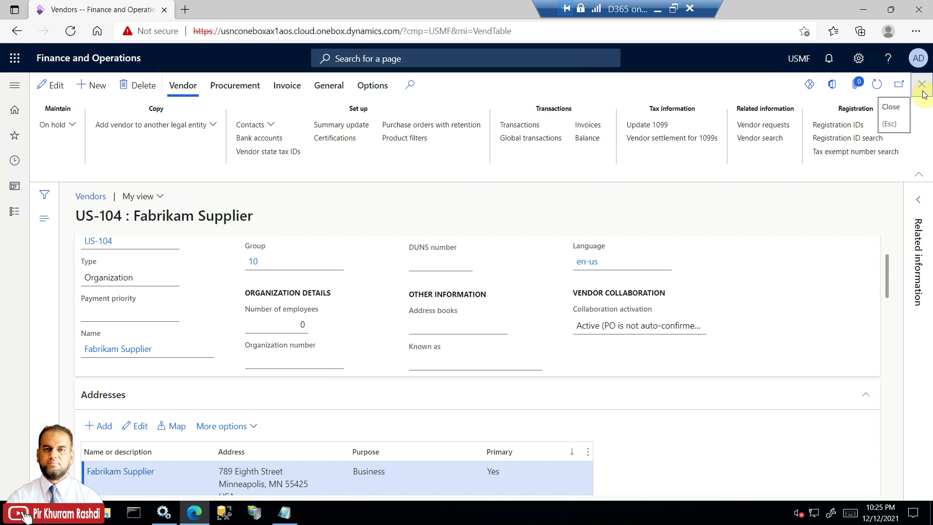
left_click(13, 217)
left_click(834, 409)
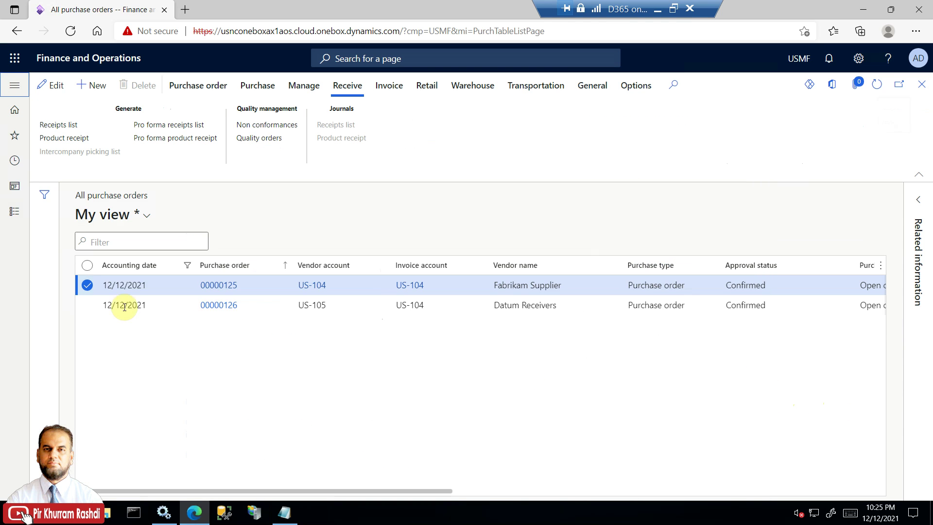
Select both purchase orders and generate vendor invoices for them.
left_click(87, 265)
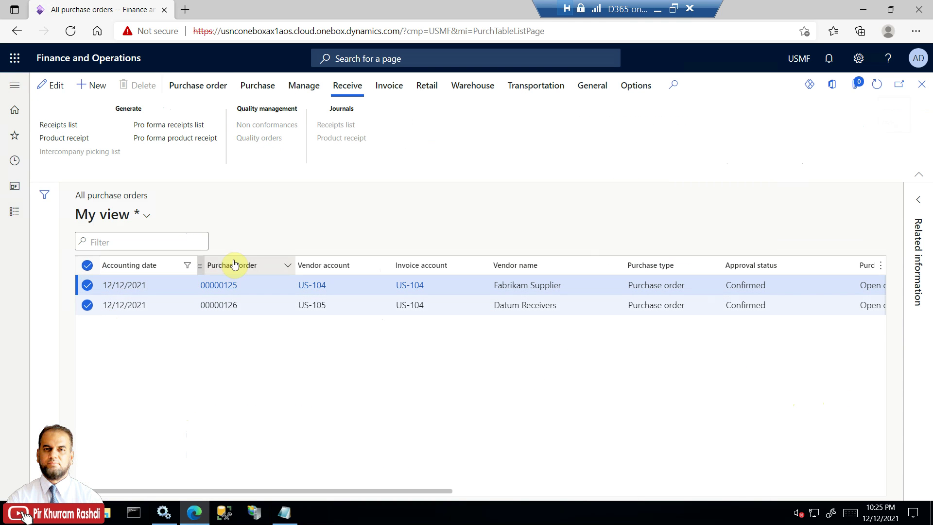
left_click(391, 91)
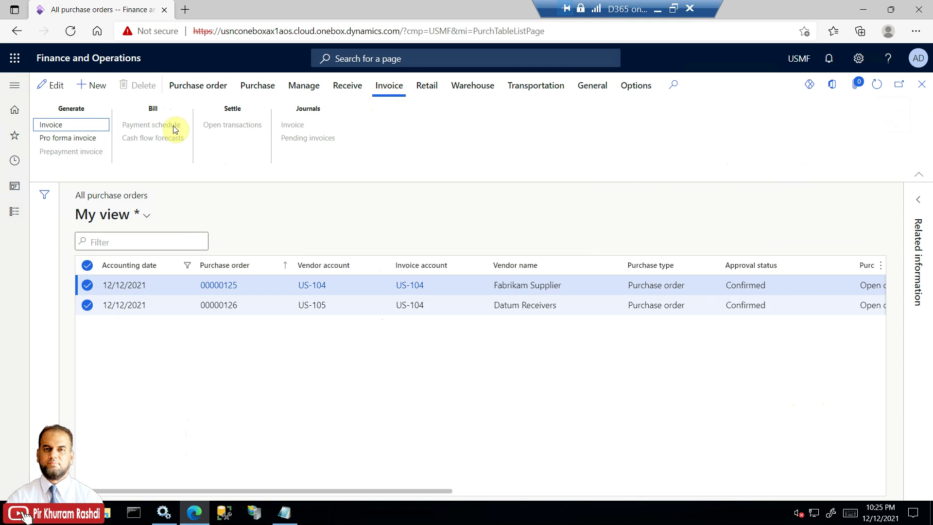
left_click(71, 128)
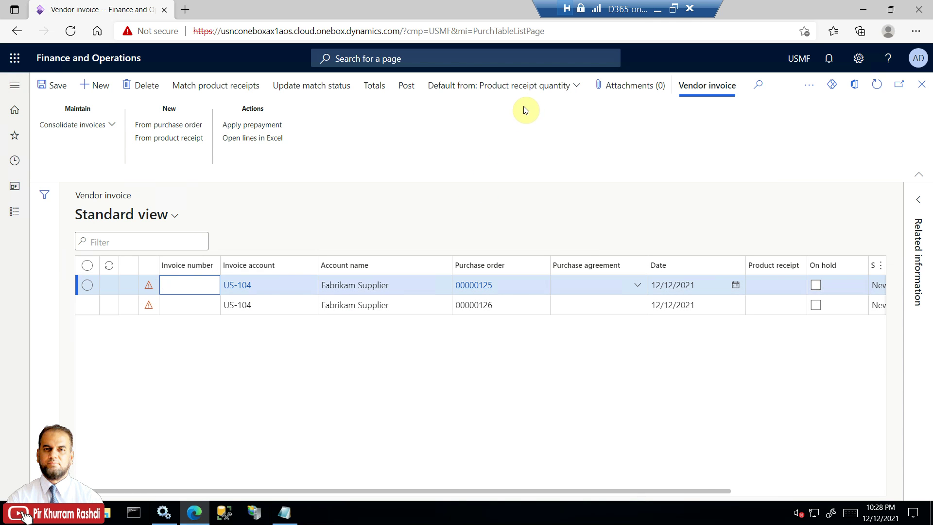
Set the default quantity for the vendor invoice lines to Ordered quantity.
left_click(575, 86)
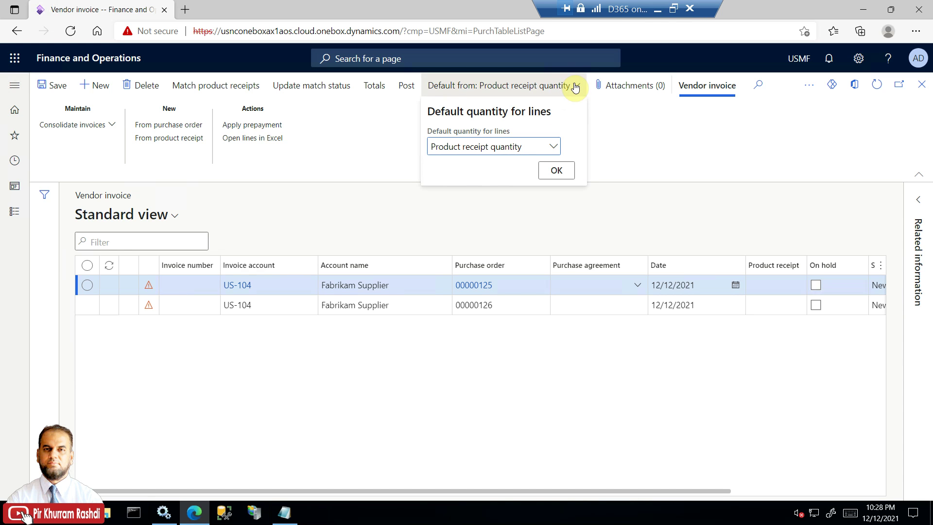
left_click(554, 147)
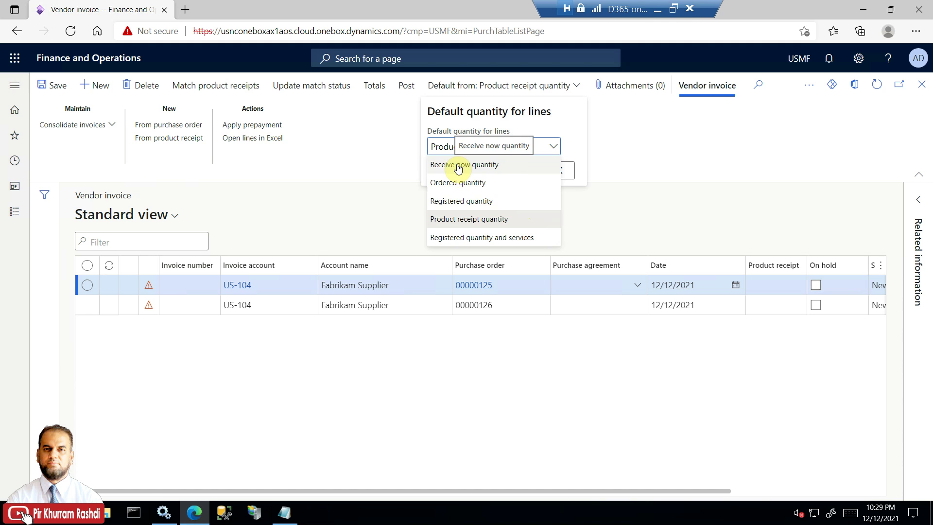
left_click(463, 185)
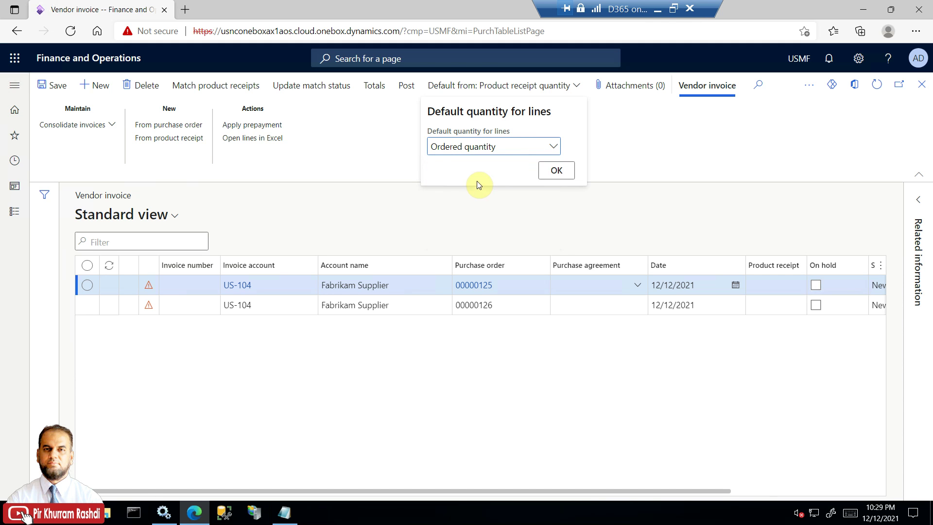
left_click(555, 172)
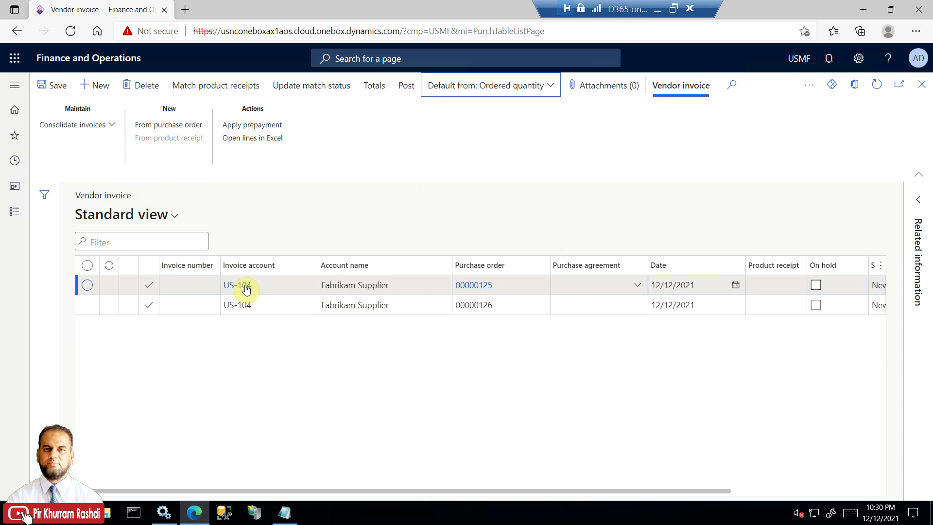
left_click(187, 287)
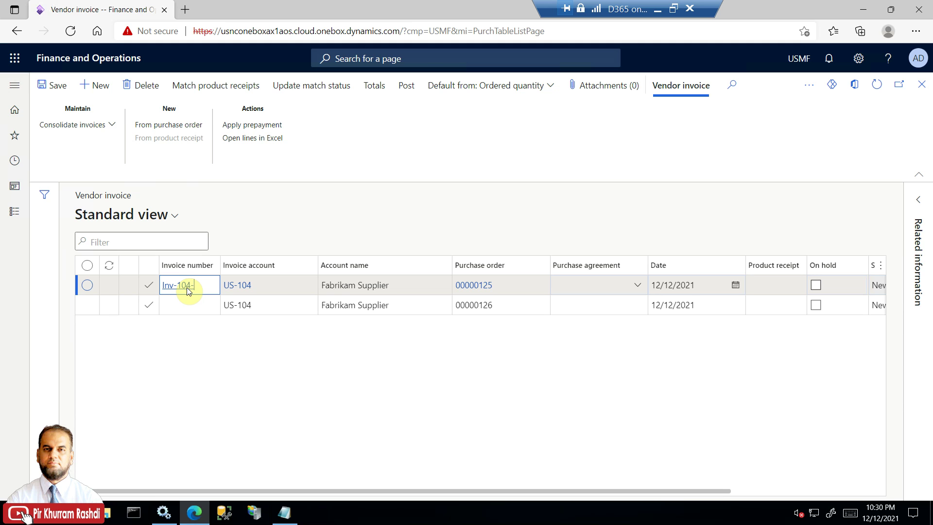
type("12122021")
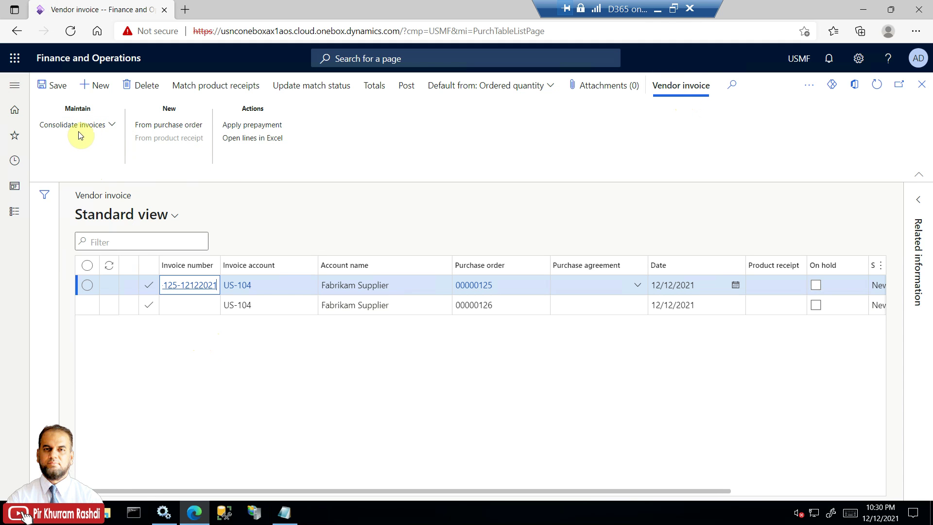
left_click(113, 128)
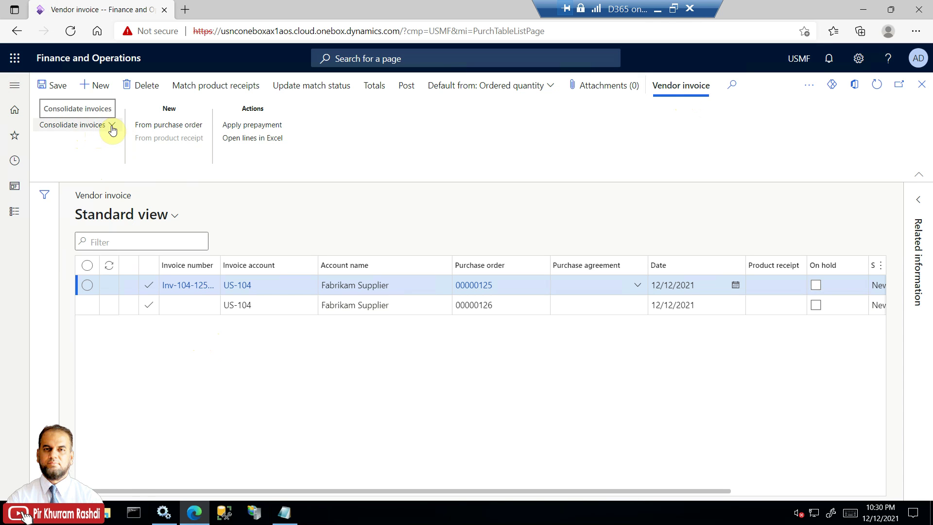
left_click(112, 127)
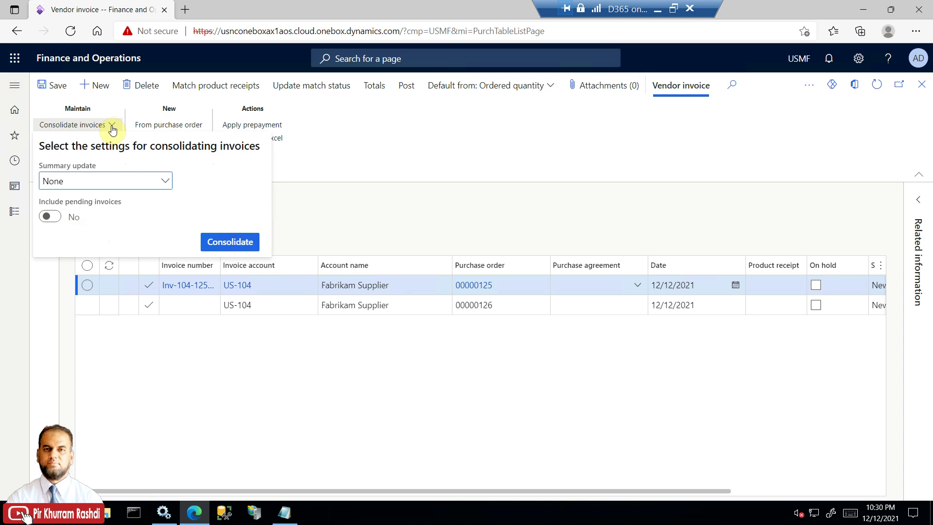
left_click(167, 184)
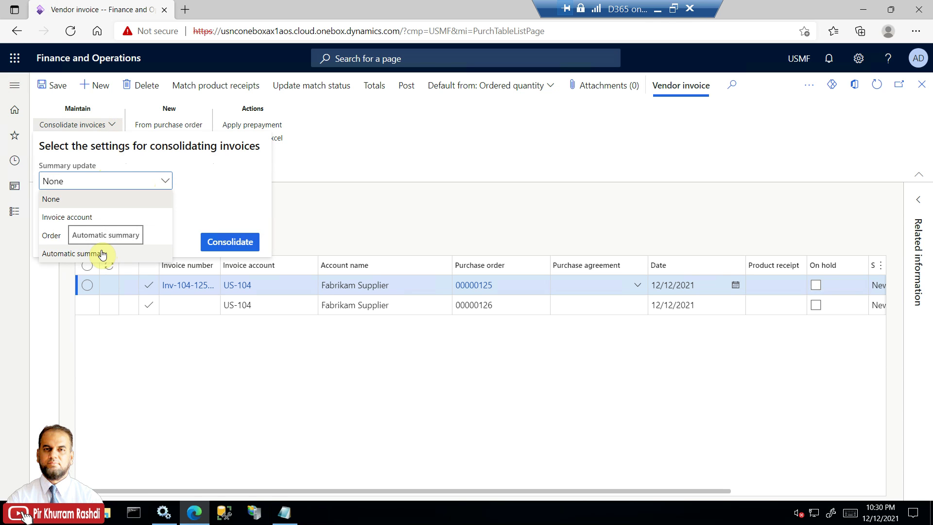
left_click(96, 220)
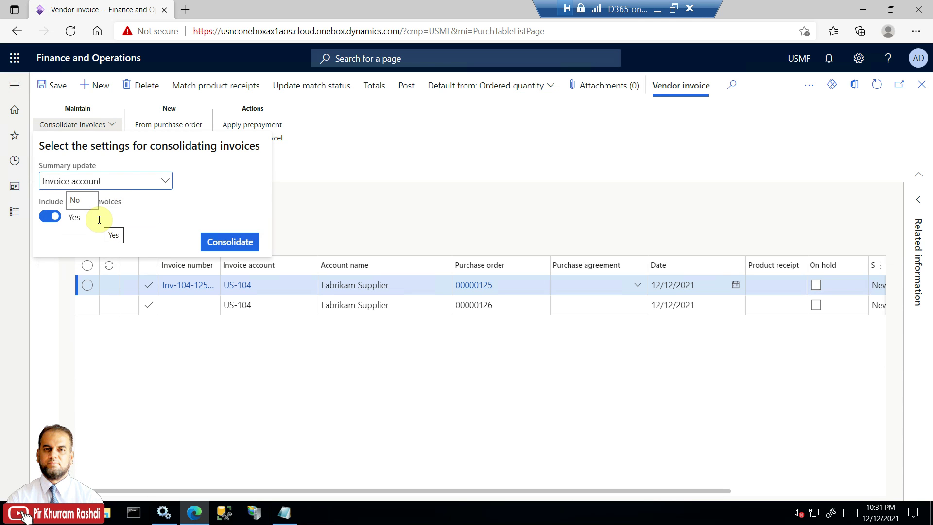
left_click(232, 245)
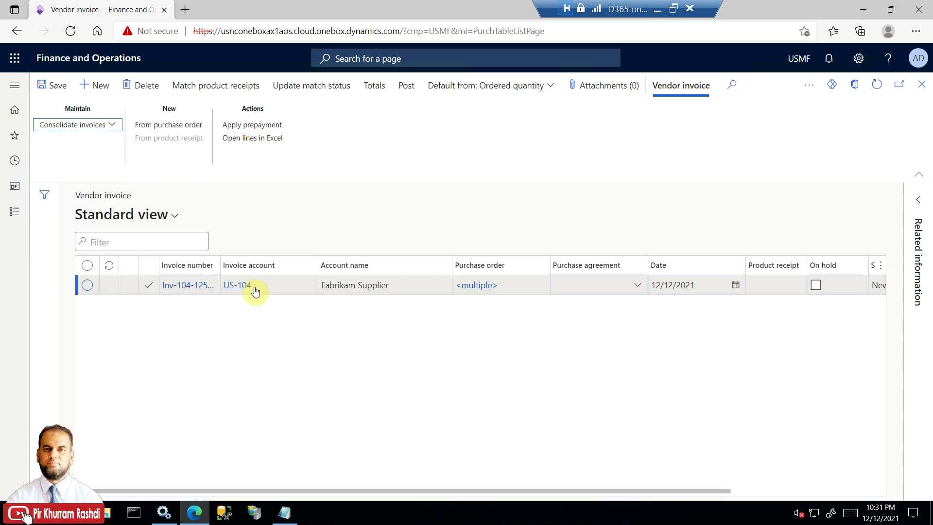
Examine the consolidated Fabrikam Supplier invoice's lines, including their matching results and purchase order references, and return to the purchase orders.
left_click(193, 290)
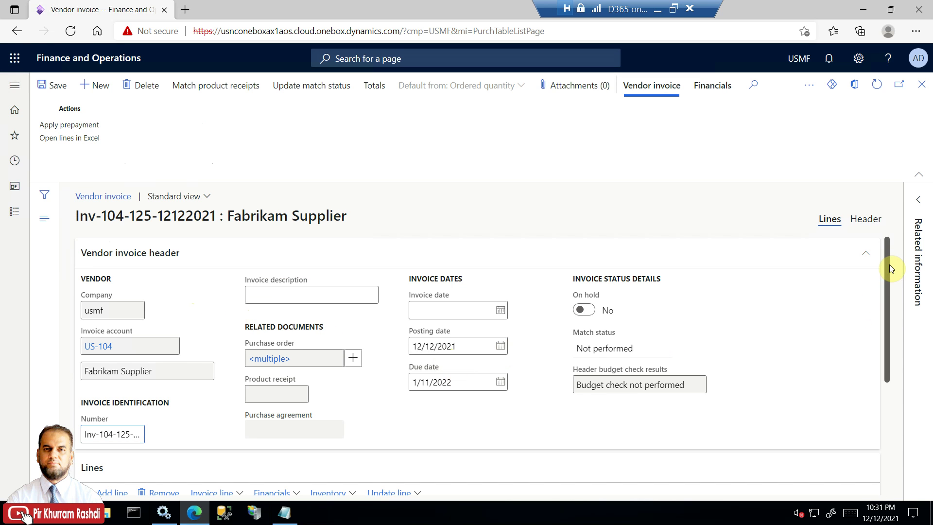
left_click_drag(889, 265, 882, 318)
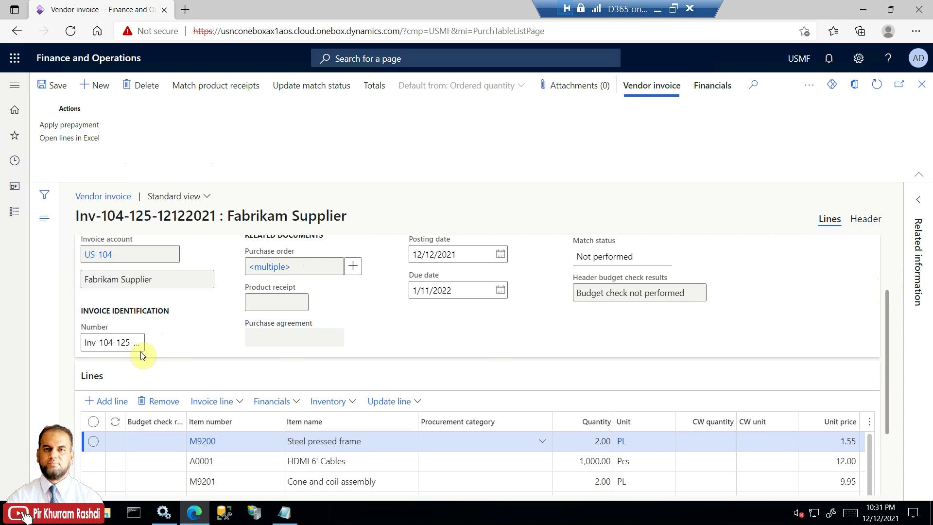
left_click_drag(887, 317, 880, 378)
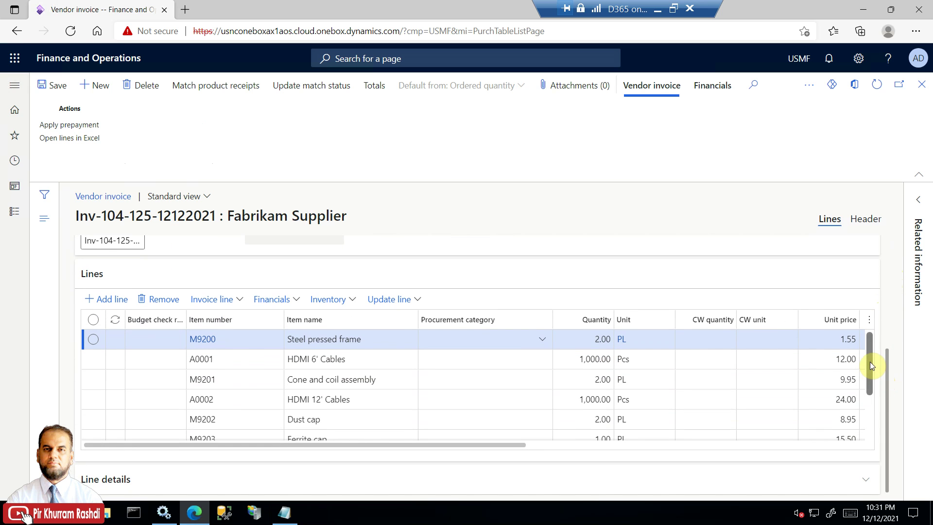
left_click_drag(870, 363, 870, 429)
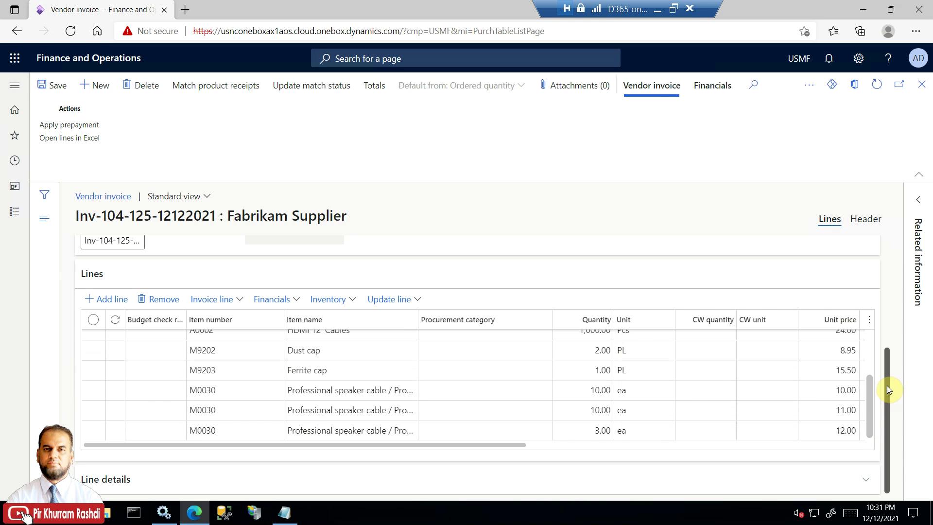
left_click_drag(420, 445, 780, 446)
left_click_drag(869, 400, 870, 346)
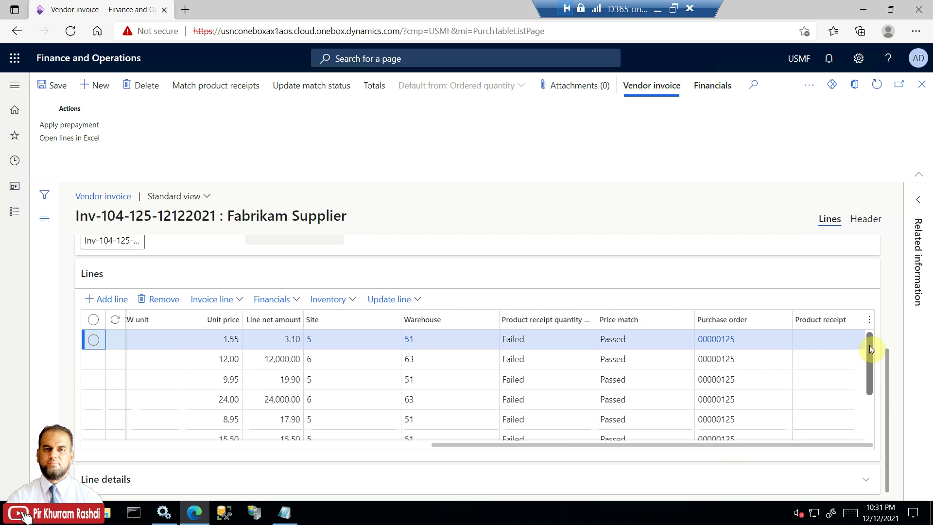
left_click_drag(870, 345, 866, 427)
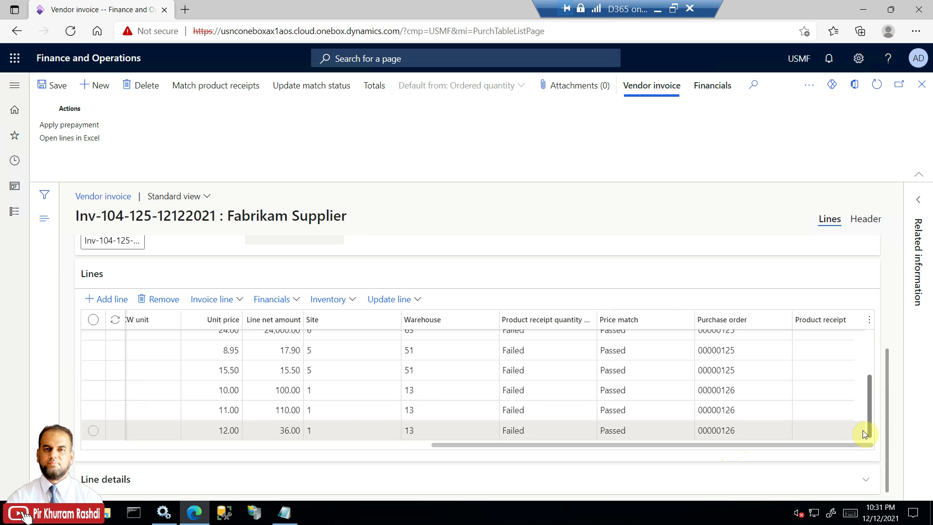
left_click_drag(803, 445, 454, 445)
left_click_drag(891, 375, 894, 225)
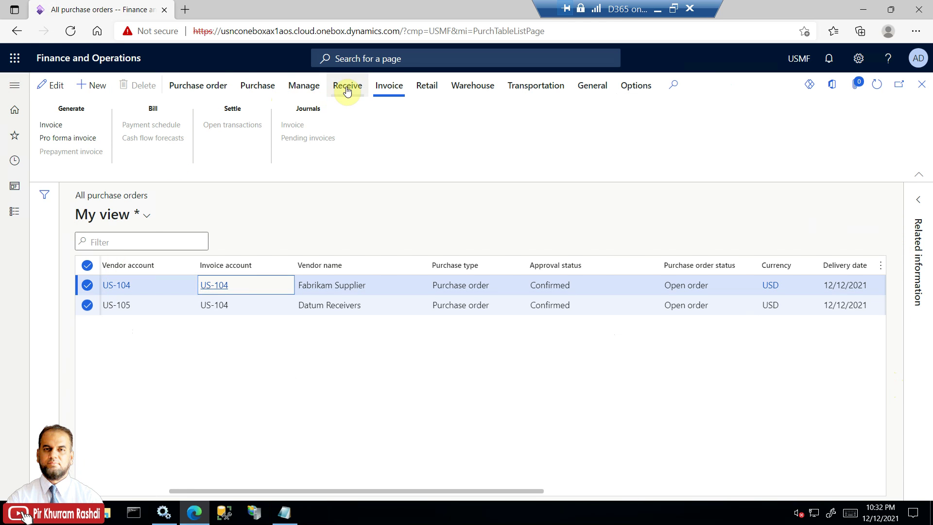
left_click(347, 89)
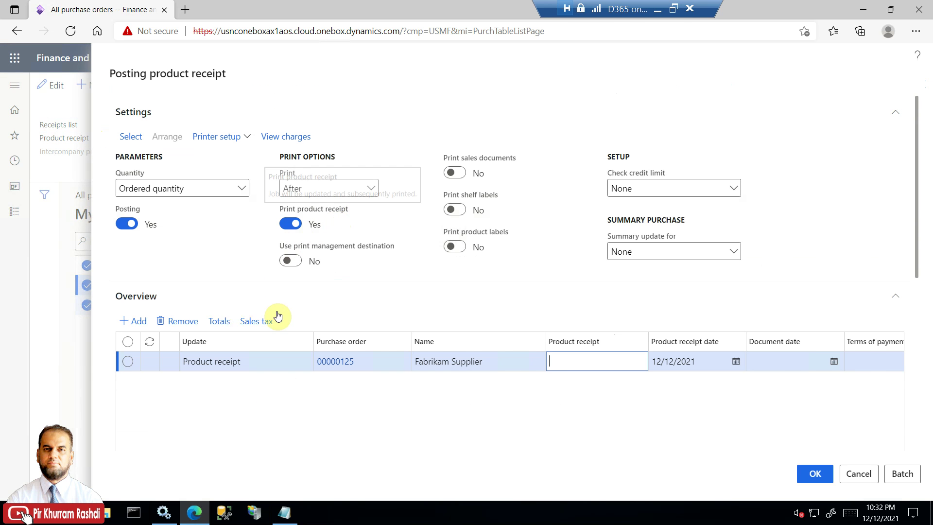
left_click(731, 252)
left_click(651, 288)
left_click(605, 360)
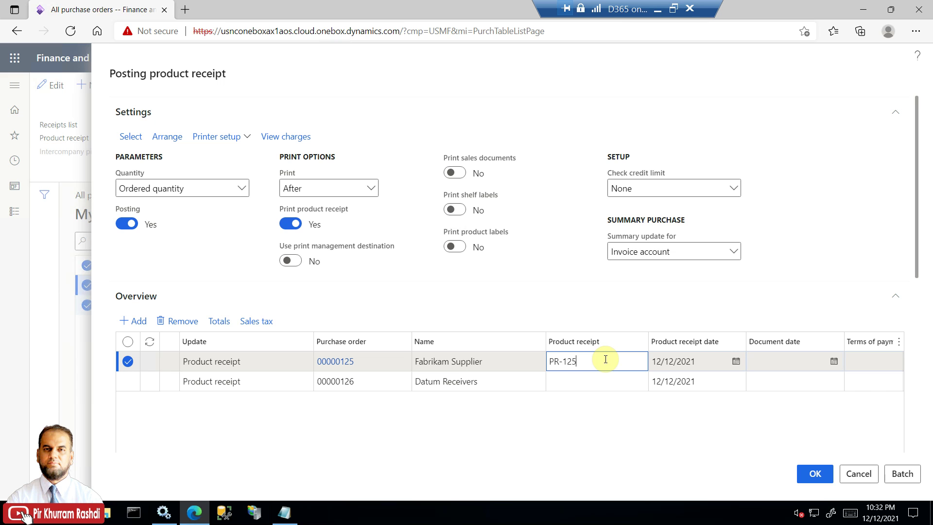
type("PR-125-12122021")
left_click(175, 138)
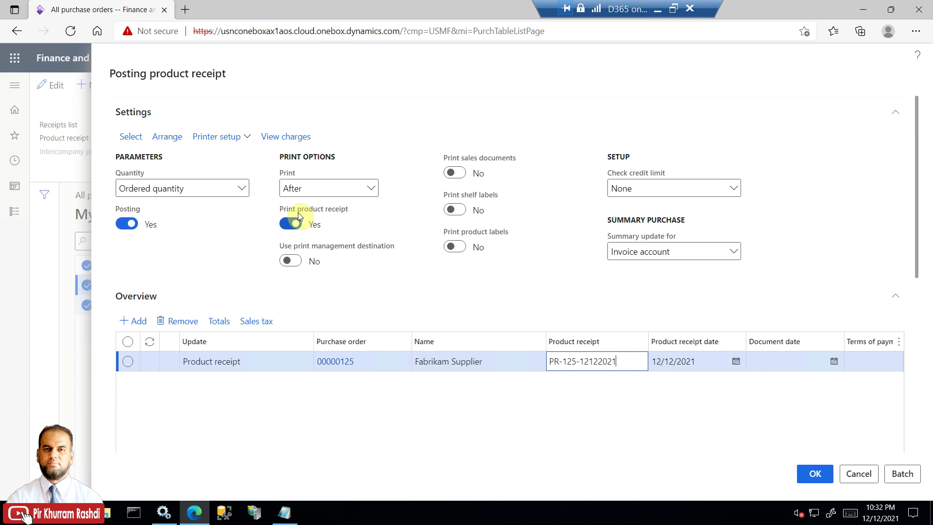
left_click(815, 475)
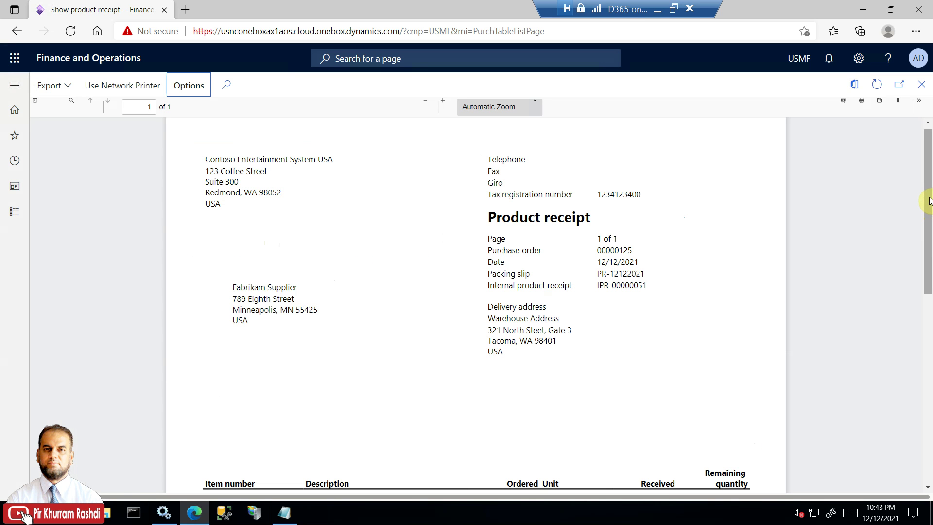
Examine the header and item lines of the printed product receipt and close the report.
left_click_drag(929, 201, 929, 280)
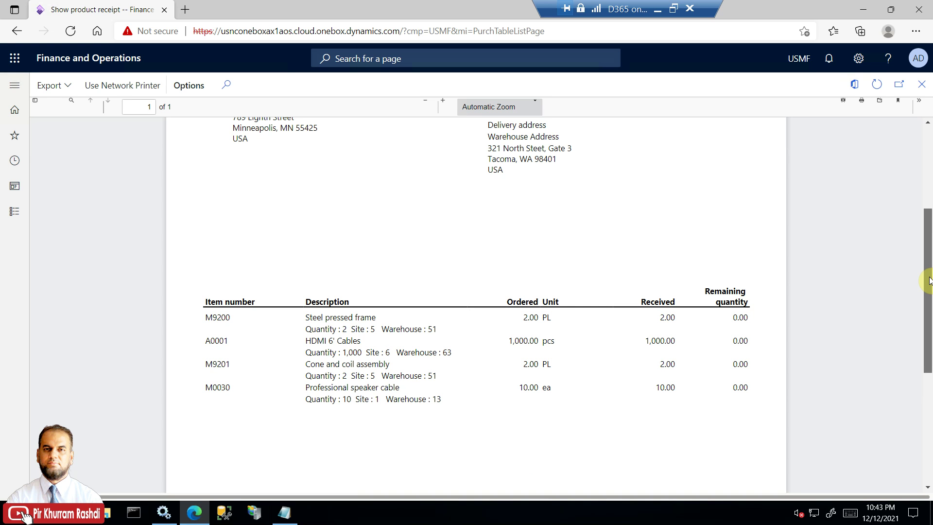
left_click_drag(928, 280, 928, 206)
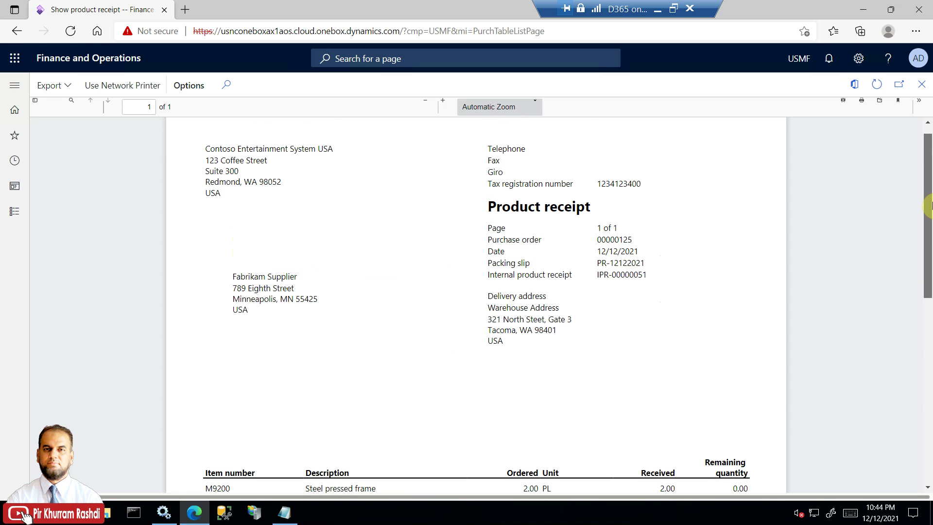
left_click_drag(929, 207, 929, 265)
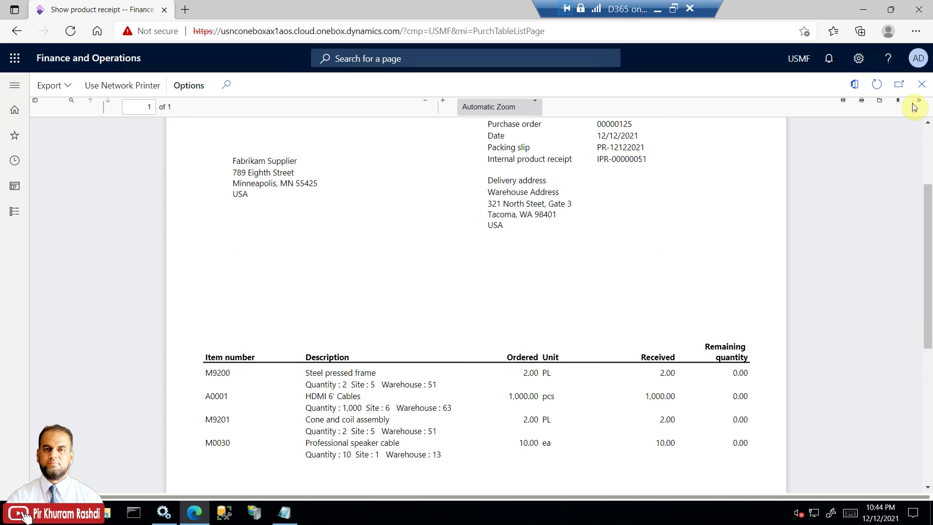
left_click(922, 84)
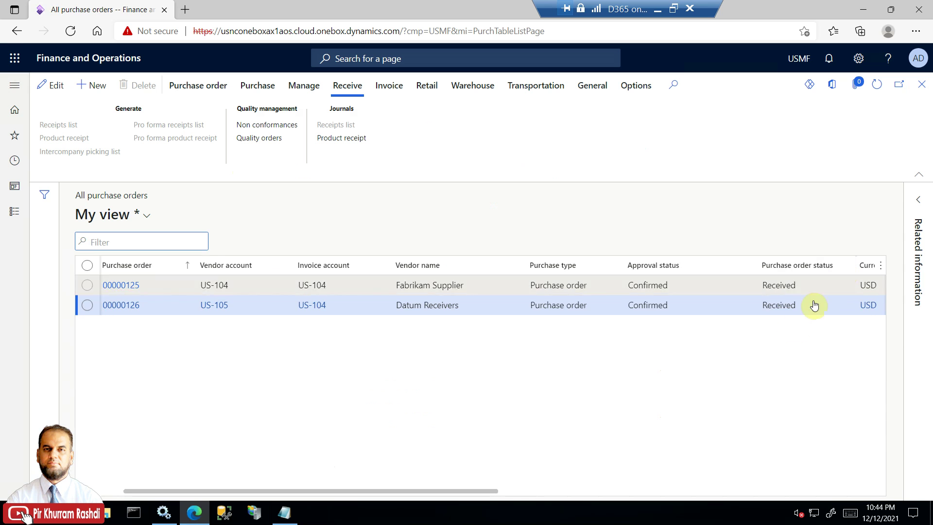
Check the purchase order statuses and view the product receipt journal of the Datum Receivers order.
left_click_drag(462, 488, 479, 492)
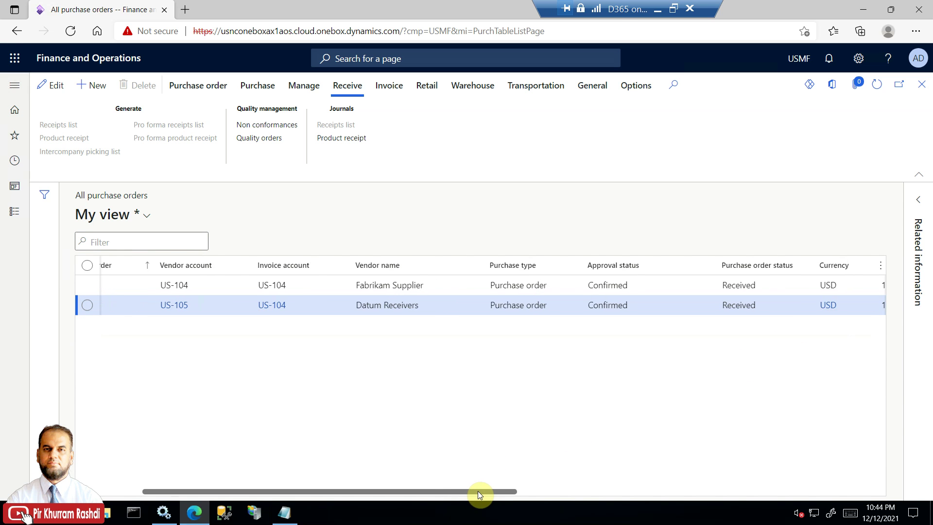
left_click(363, 140)
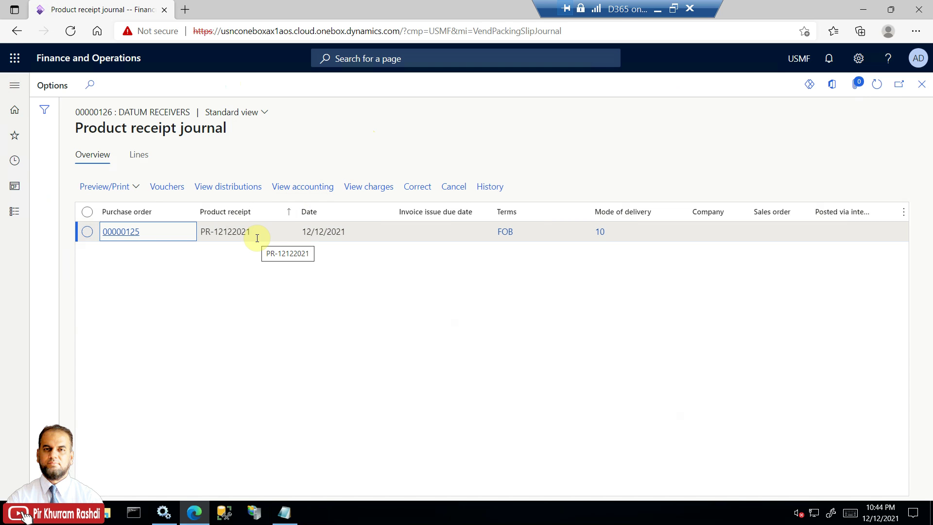
left_click(922, 84)
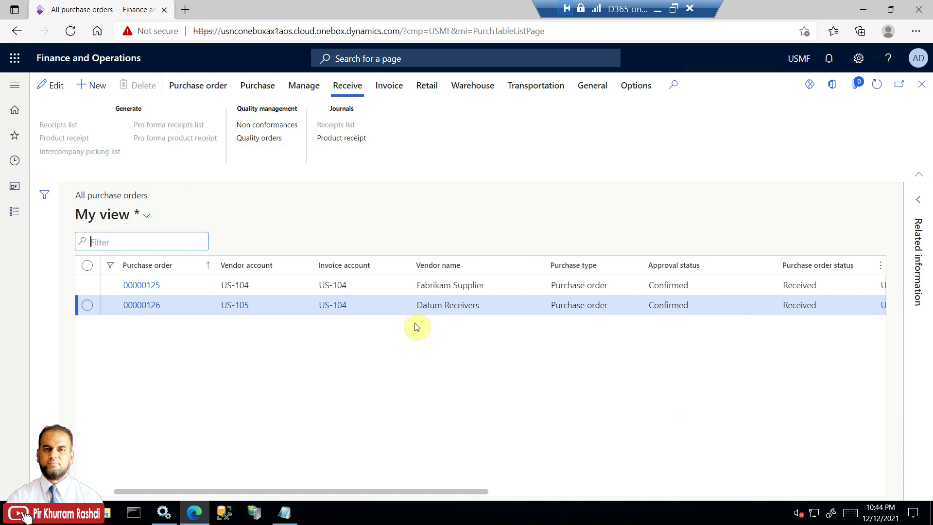
View the original product receipt from the Fabrikam Supplier order's product receipt journal and close the preview.
left_click(423, 286)
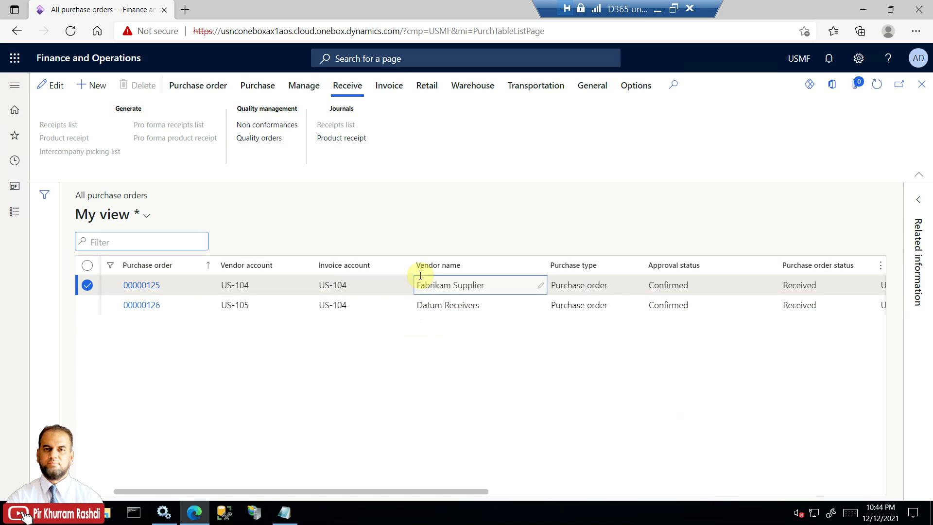
left_click(362, 142)
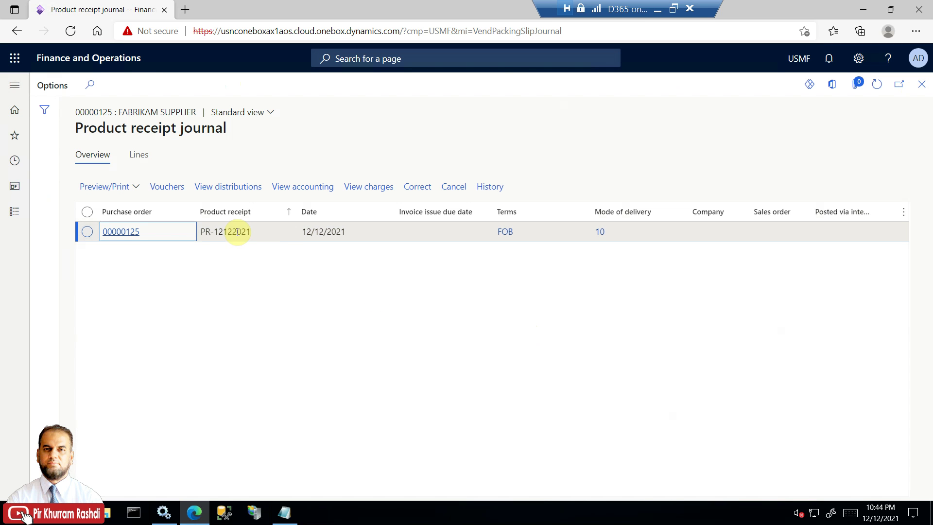
left_click(138, 189)
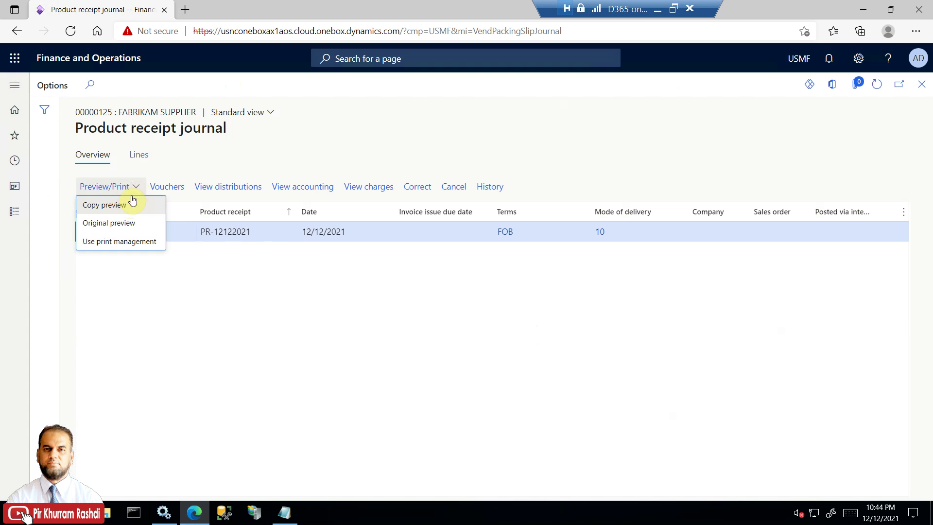
left_click(125, 222)
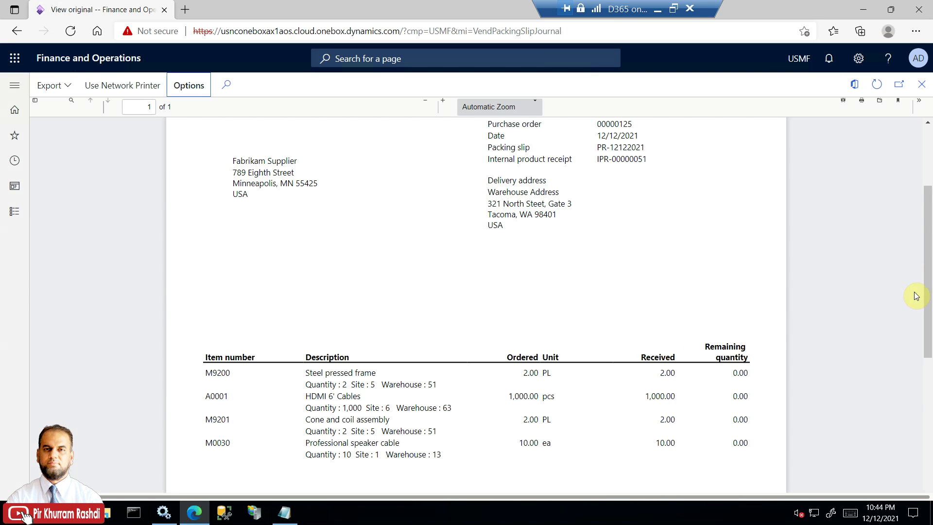
left_click_drag(928, 212, 929, 192)
left_click(921, 84)
left_click(920, 84)
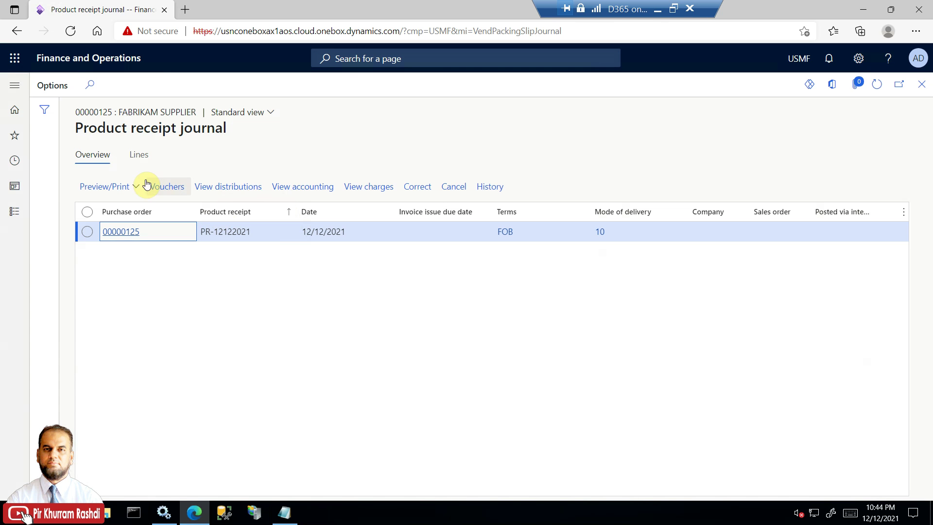
Compare the product receipt journal lines of the Fabrikam Supplier and Datum Receivers orders and return to the purchase orders.
left_click(136, 155)
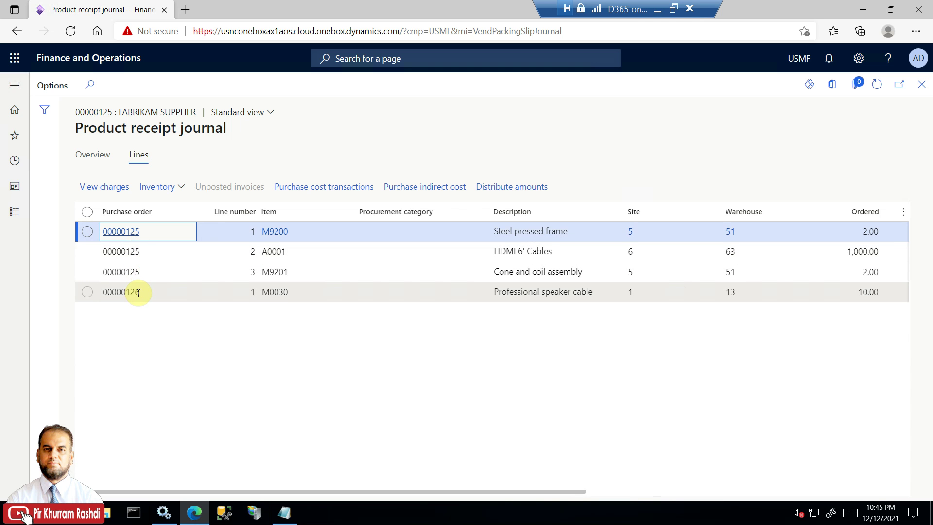
left_click(924, 86)
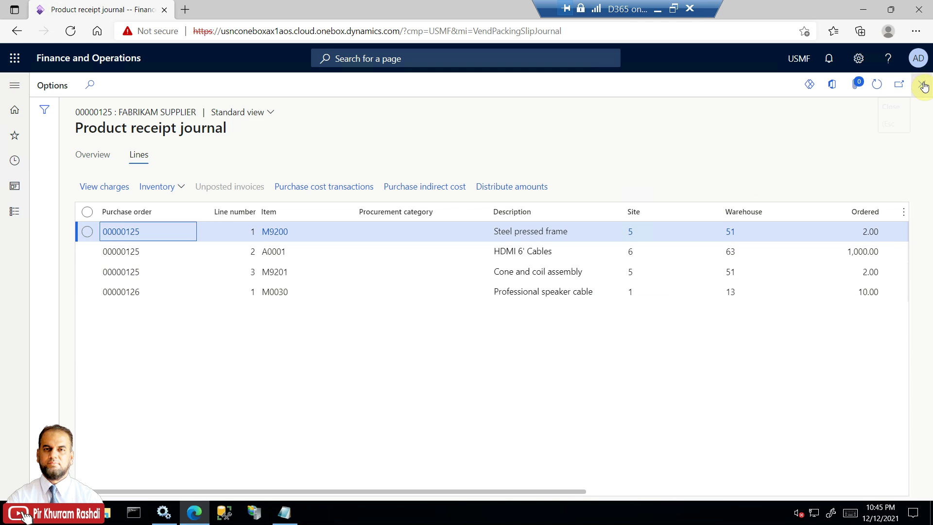
left_click(270, 305)
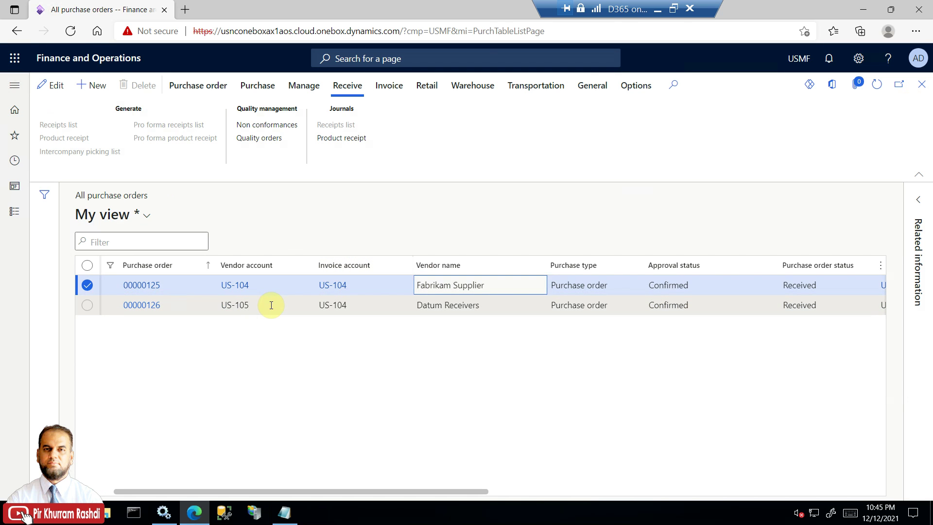
left_click(340, 138)
left_click(136, 157)
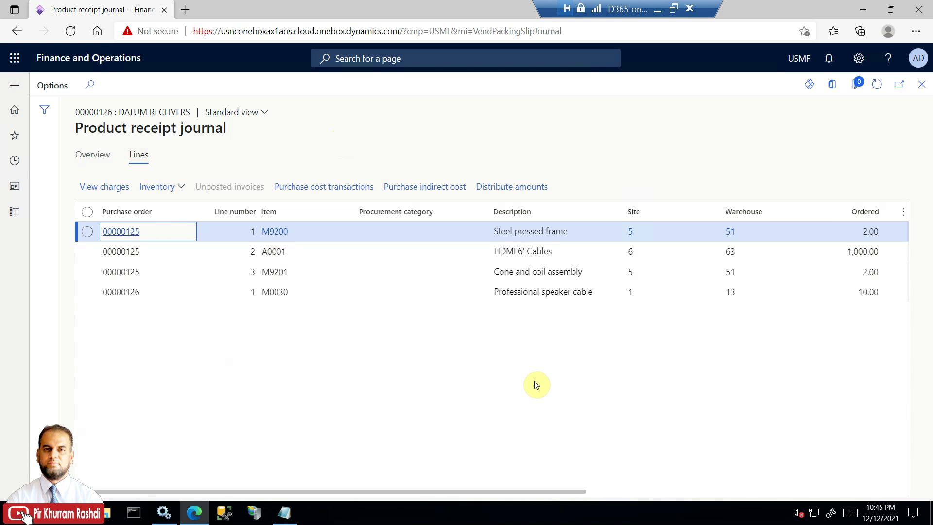
left_click(923, 90)
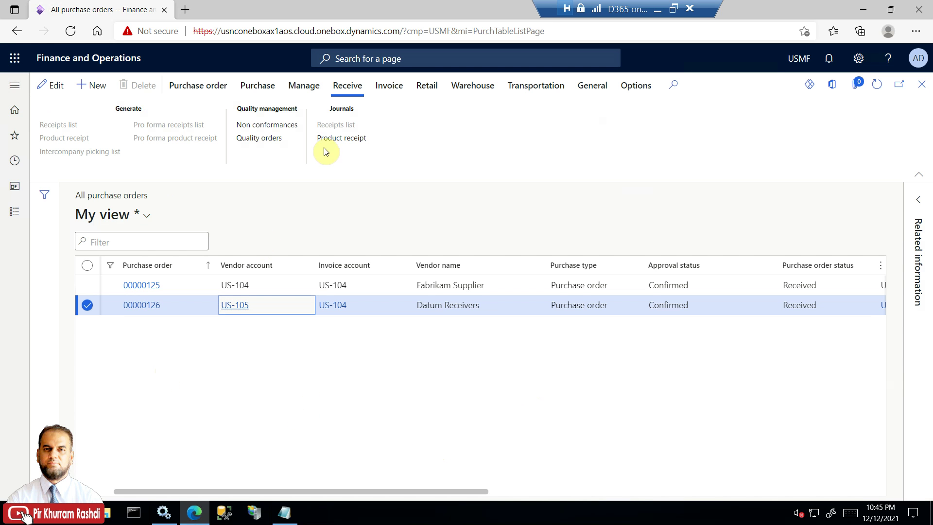
left_click(388, 86)
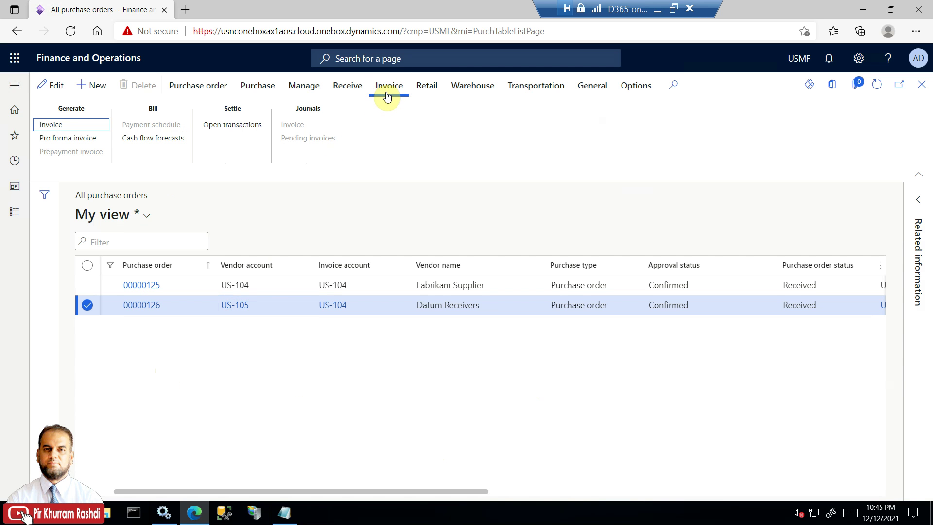
left_click(90, 267)
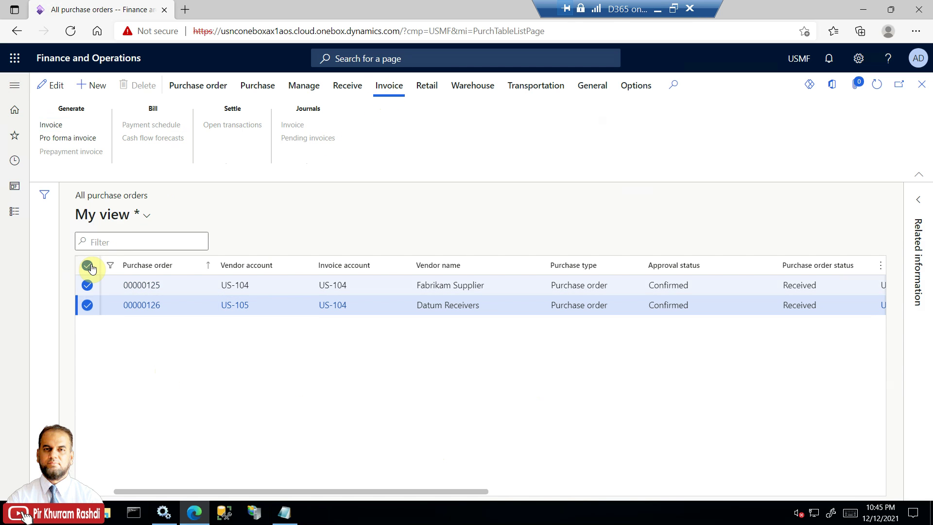
left_click(57, 125)
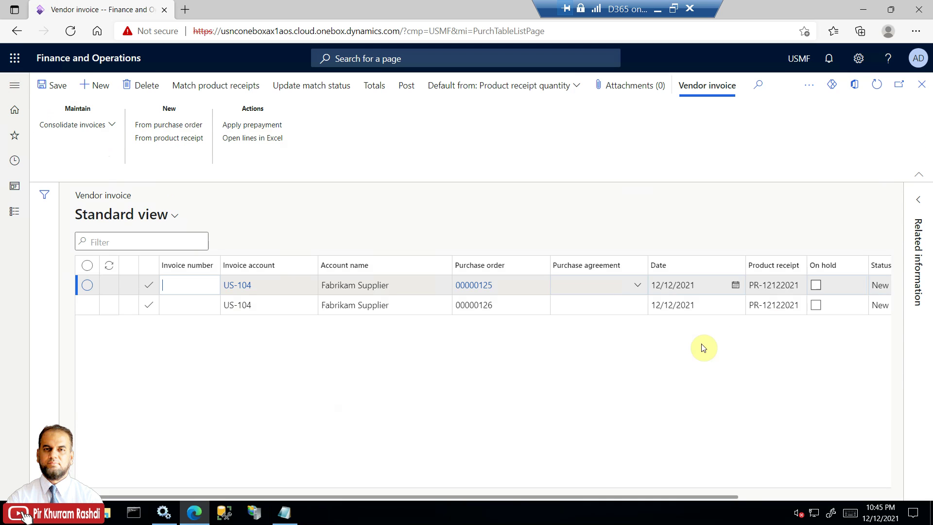
left_click(195, 286)
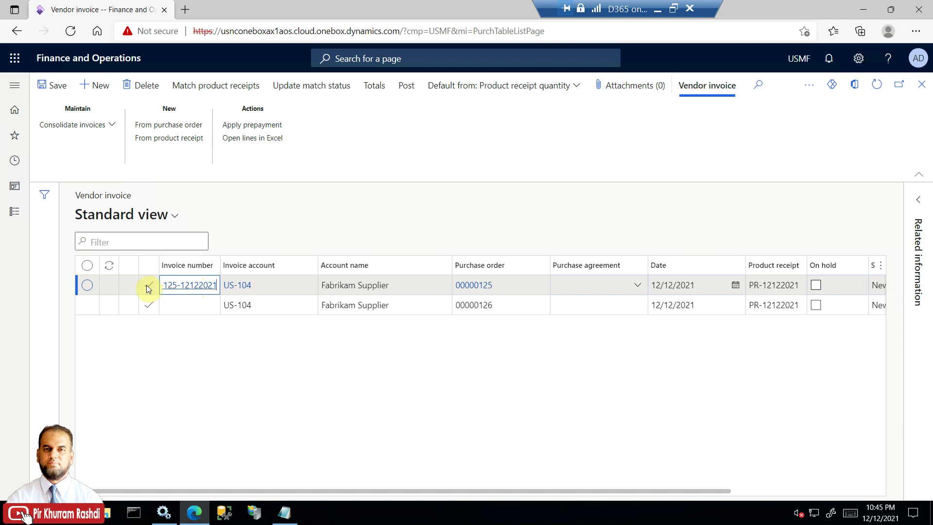
Consolidate the two vendor invoices with the summary update by Invoice account, including pending invoices.
left_click(88, 266)
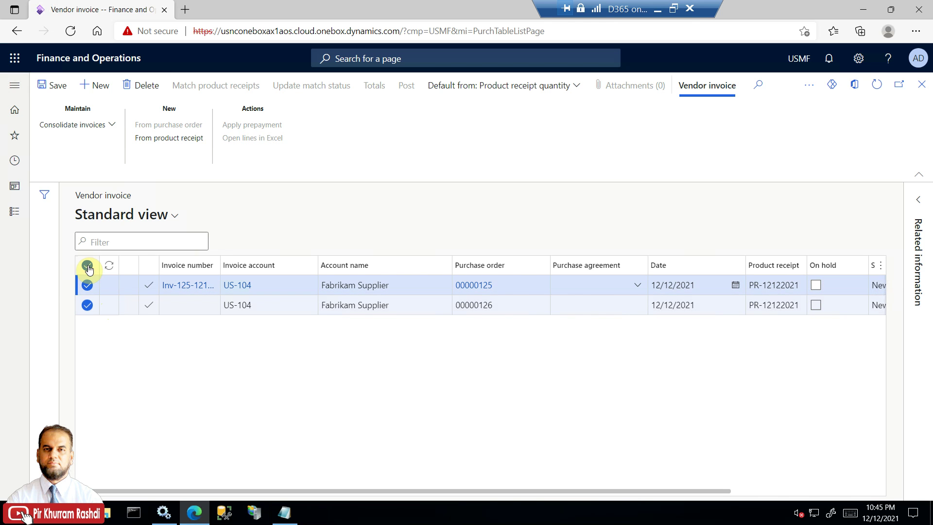
left_click(112, 127)
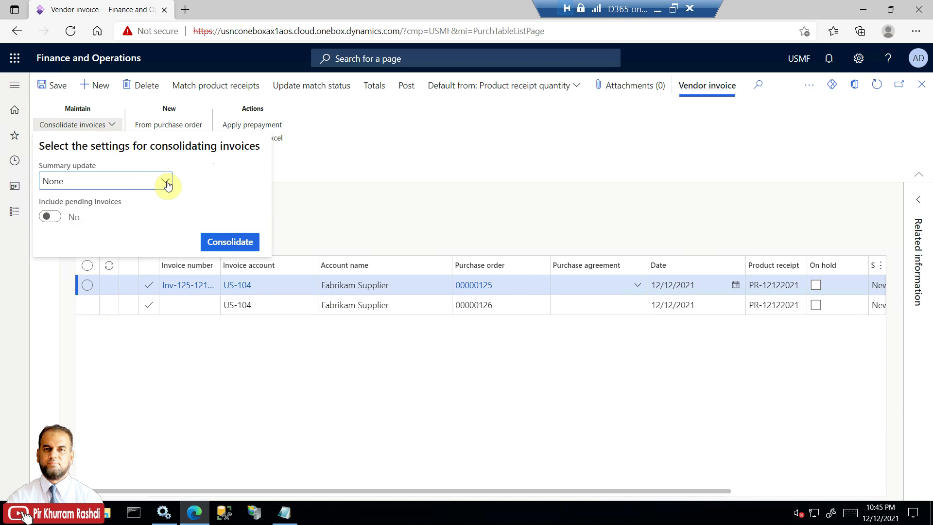
left_click(165, 181)
left_click(100, 215)
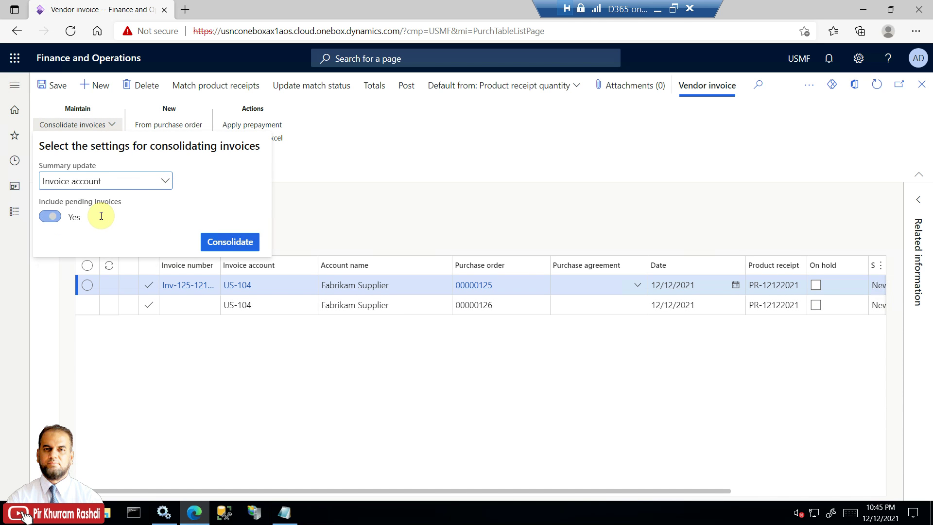
left_click(230, 242)
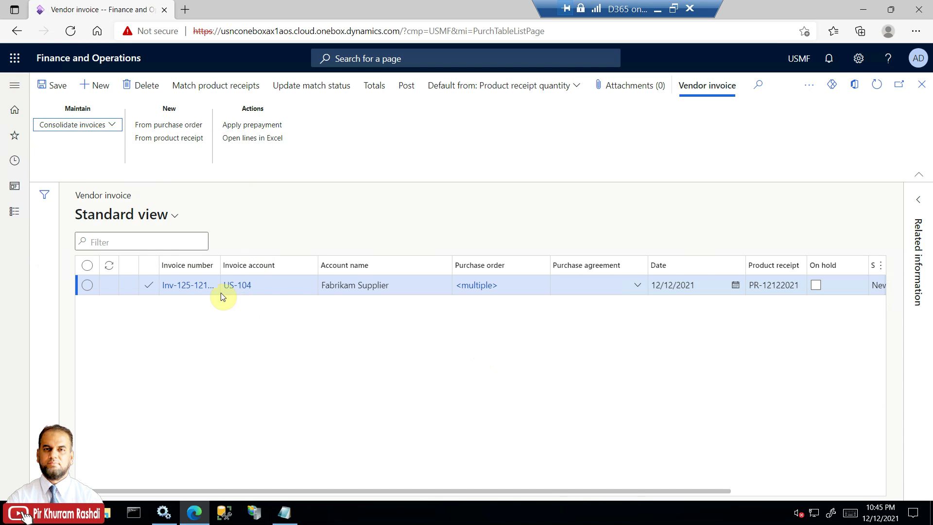
Open the consolidated vendor invoice and examine its item lines and the purchase order each line comes from.
left_click(198, 285)
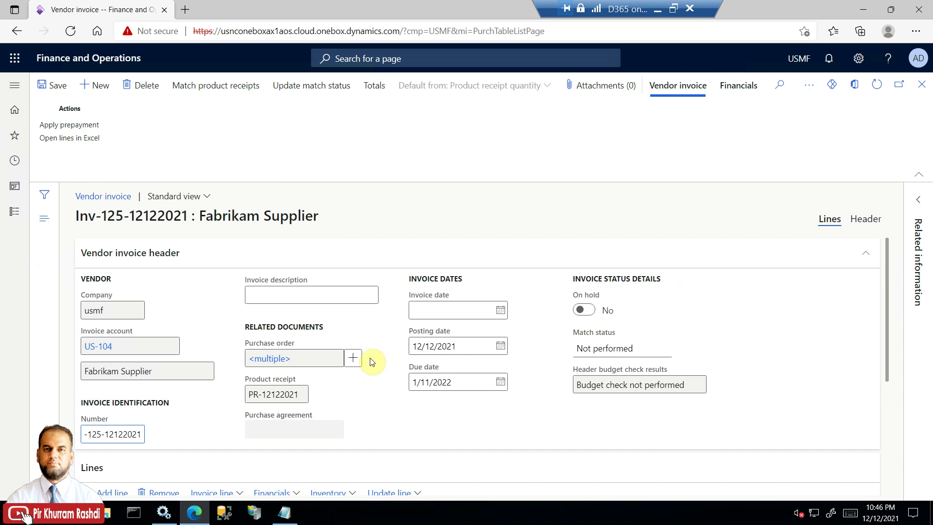
left_click_drag(888, 278, 878, 375)
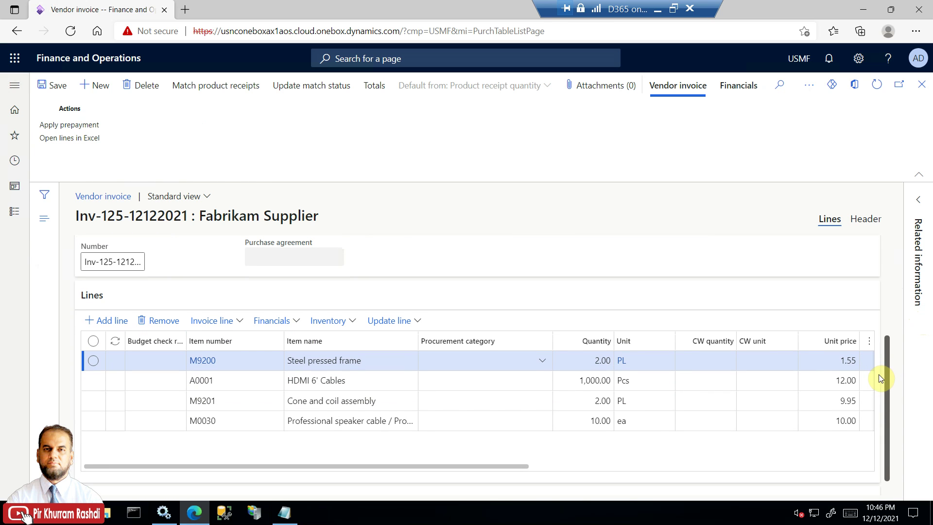
left_click_drag(371, 467, 675, 463)
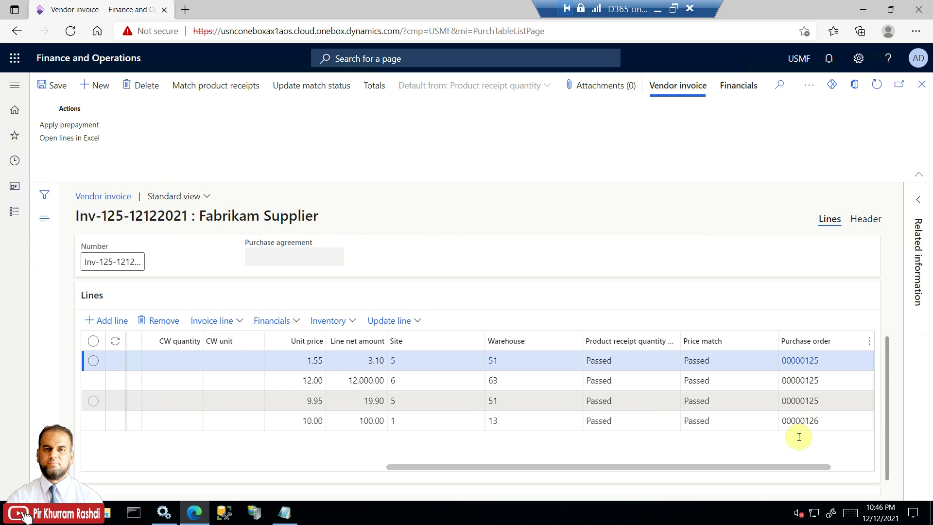
left_click_drag(791, 461, 419, 466)
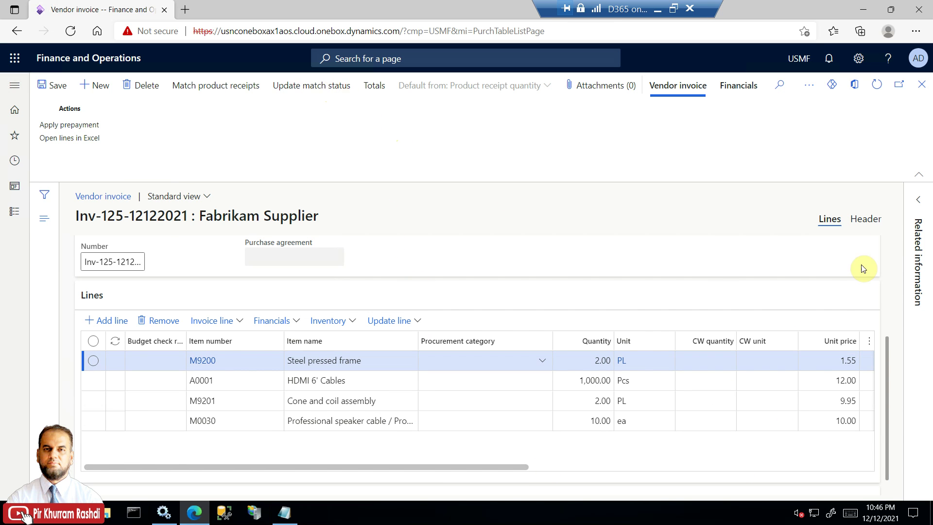
Update the match status of the consolidated invoice and check it in the header view.
left_click(872, 223)
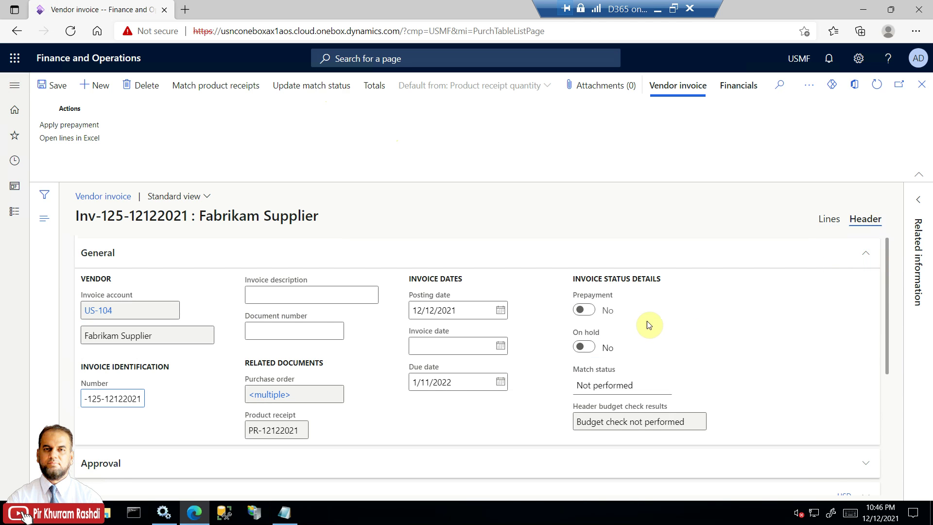
left_click(339, 91)
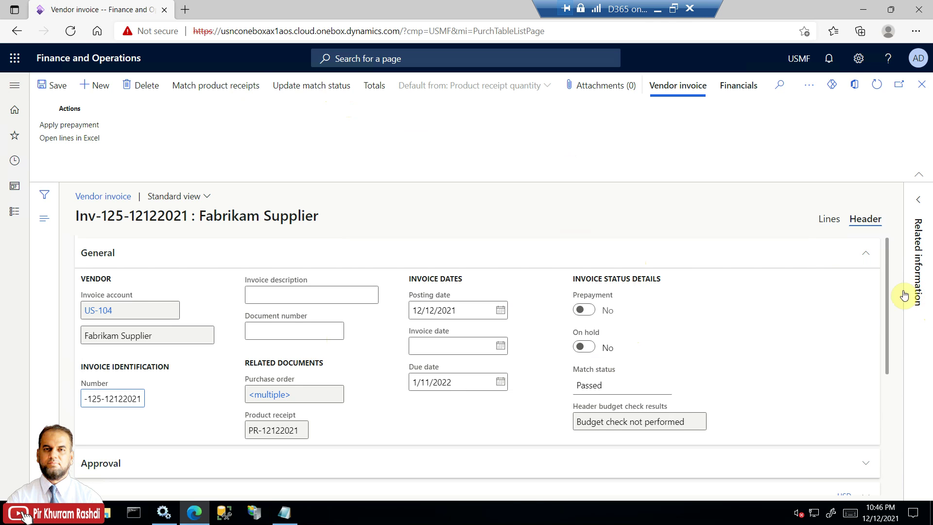
left_click(894, 302)
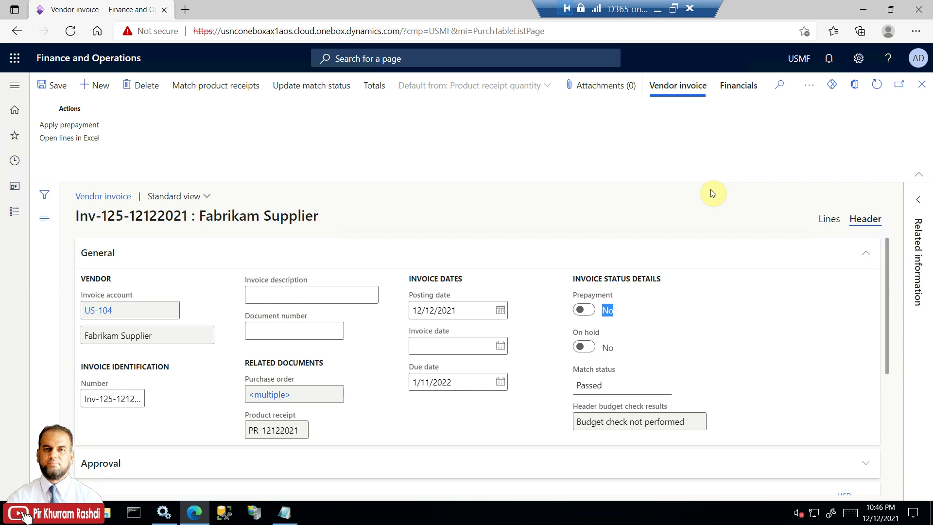
Review the invoice lines and the totals of the consolidated invoice.
left_click(826, 221)
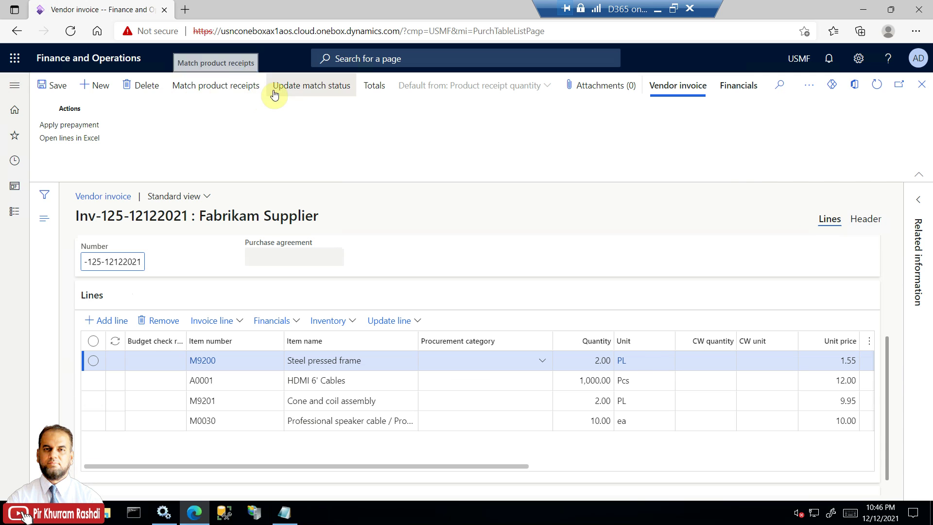
left_click(373, 91)
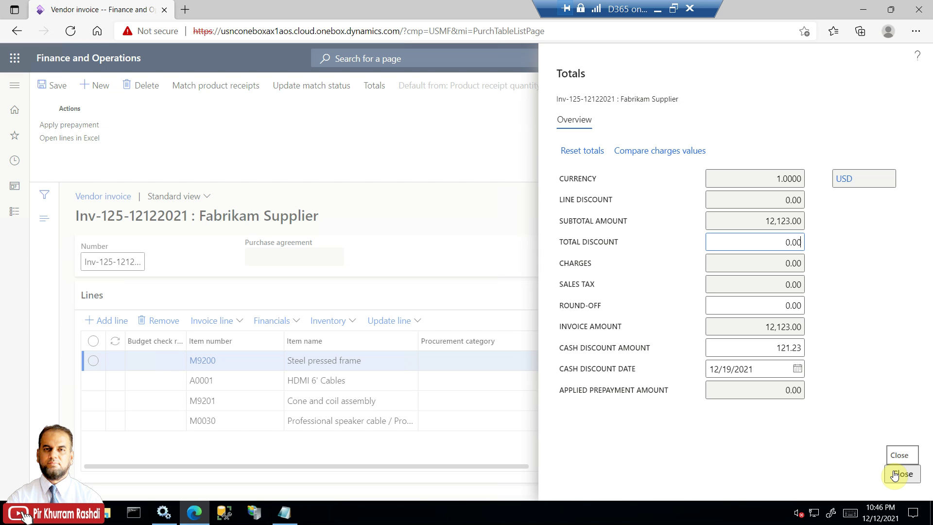
left_click(898, 472)
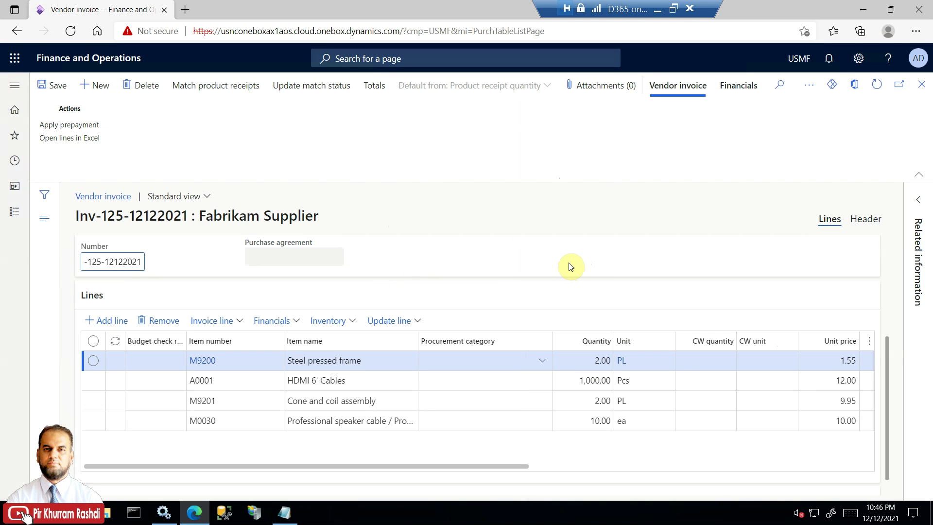
Return to the vendor invoice list and try to post the consolidated invoice.
left_click(857, 220)
left_click(922, 84)
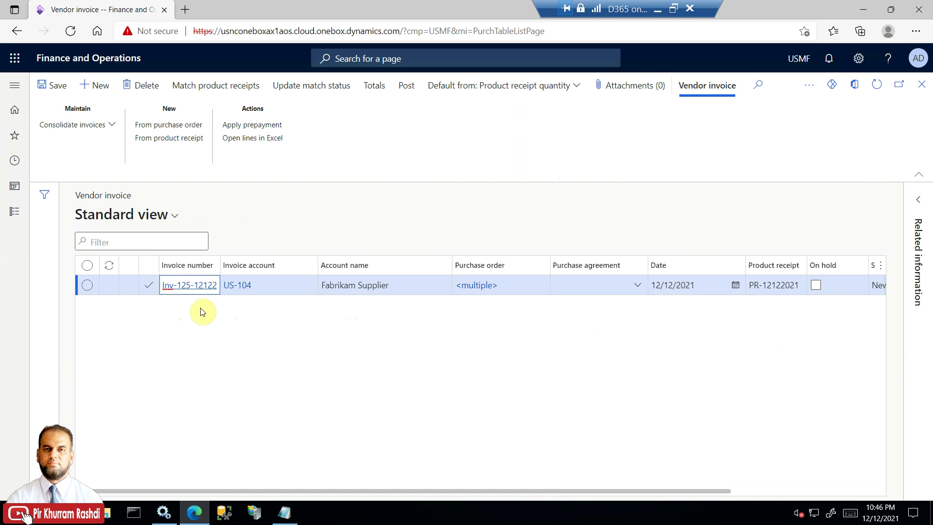
left_click(410, 88)
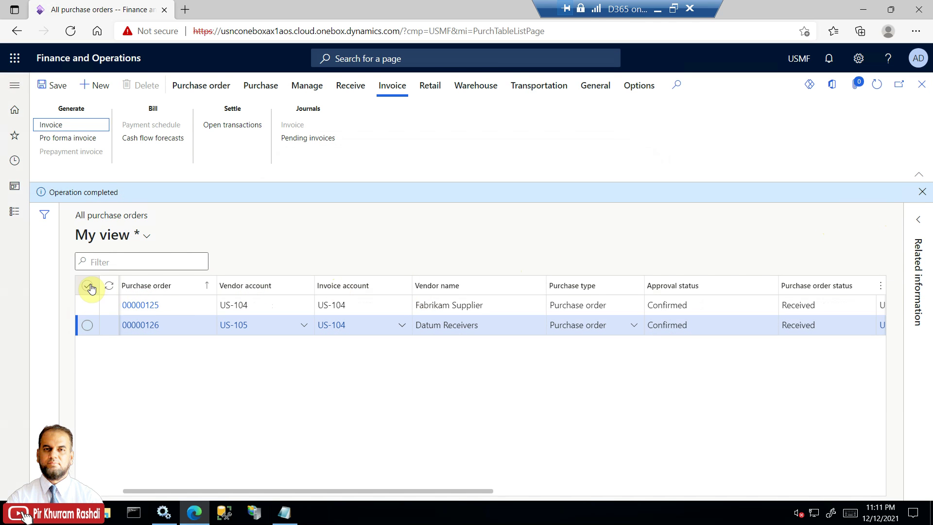
left_click(87, 286)
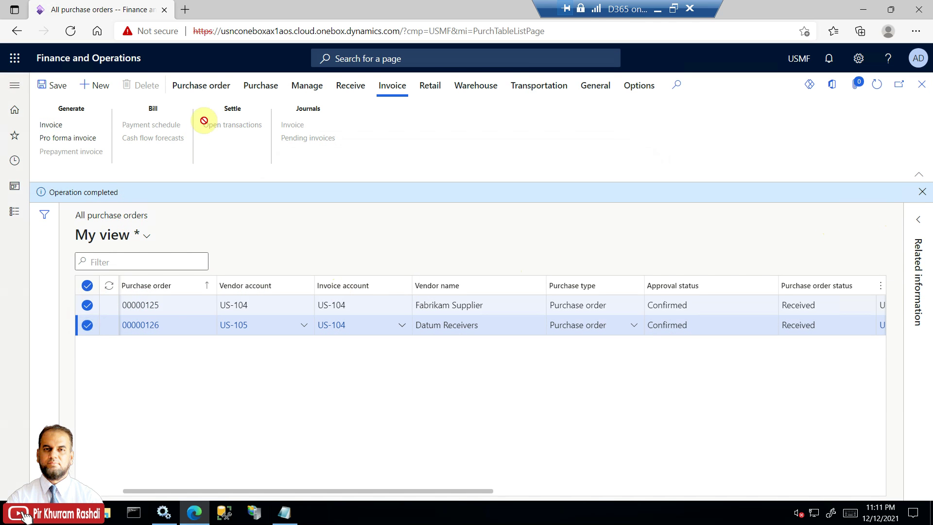
left_click(57, 127)
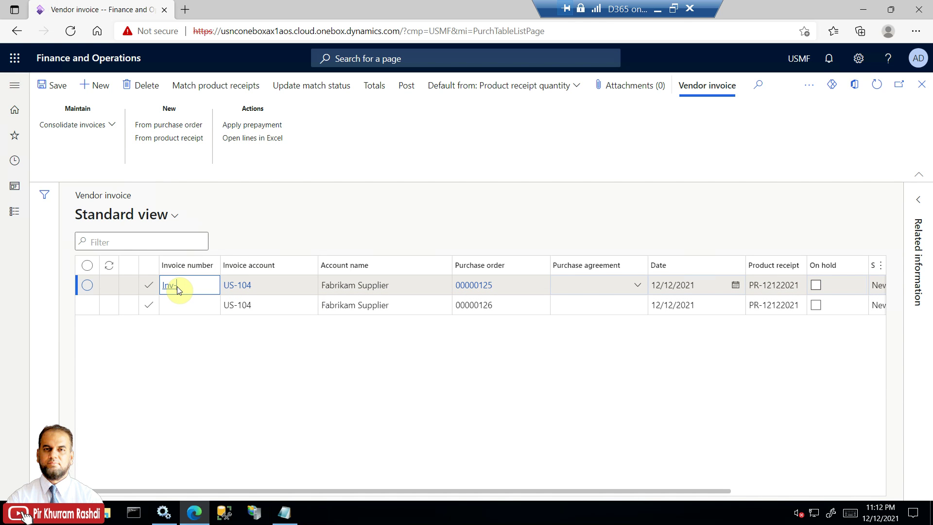
type("125-121...")
Consolidate the regenerated vendor invoices by Invoice account, with pending invoices included.
left_click(114, 124)
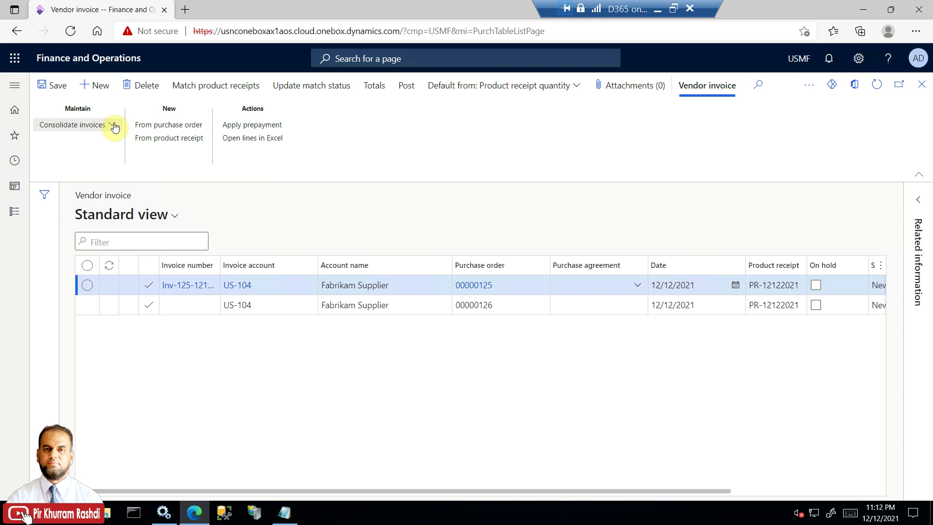
left_click(163, 184)
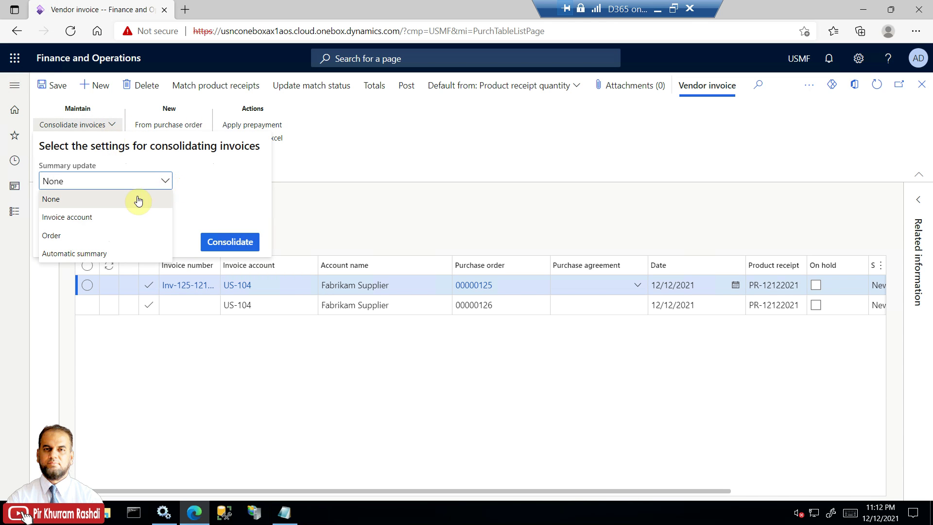
left_click(113, 216)
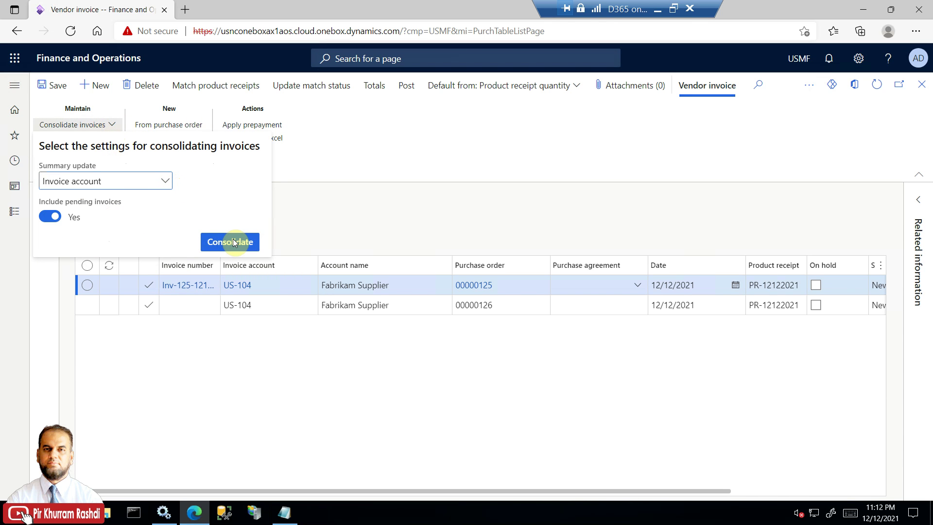
left_click(231, 241)
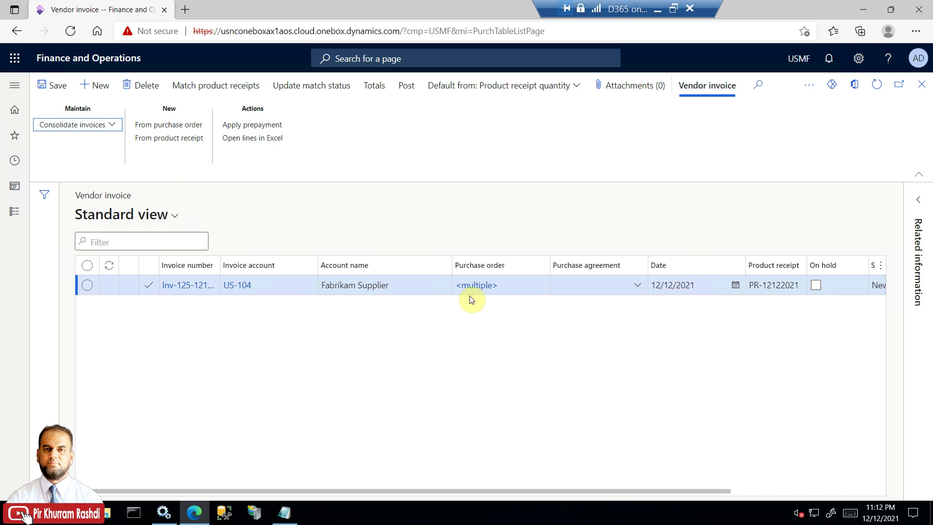
Open the newly consolidated invoice and examine the match results, purchase orders and product receipts of its lines.
left_click(192, 285)
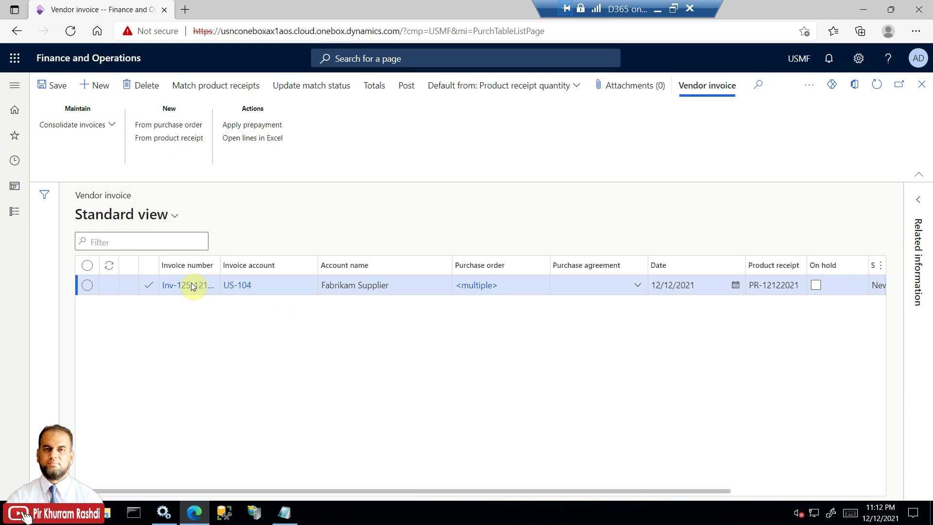
left_click(192, 285)
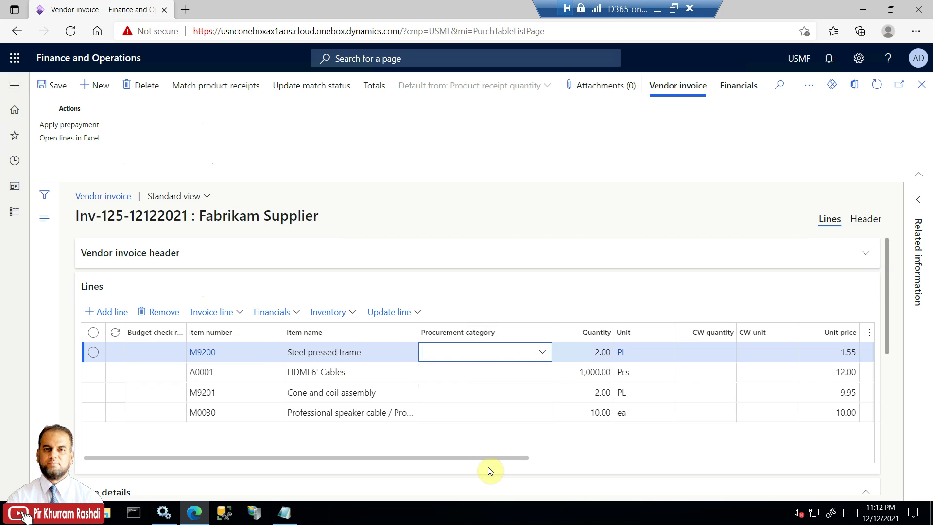
left_click_drag(477, 457, 856, 459)
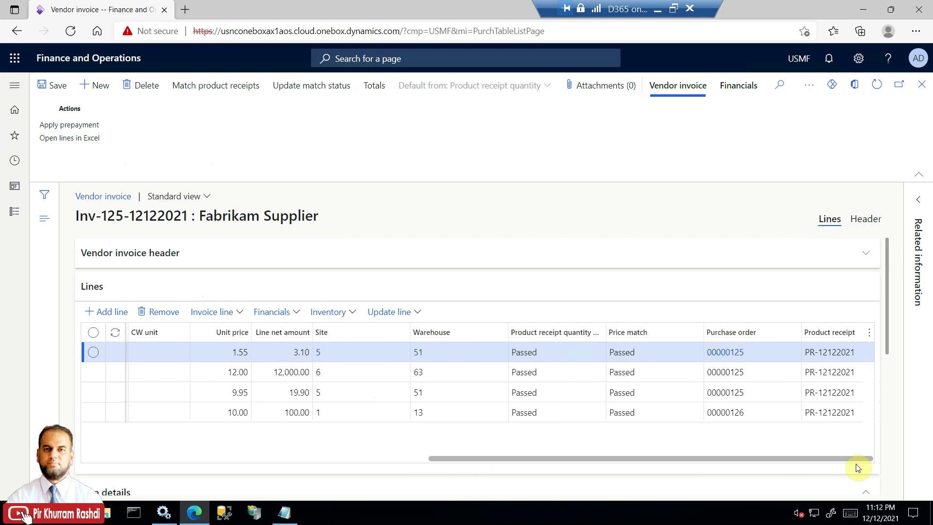
left_click(762, 411)
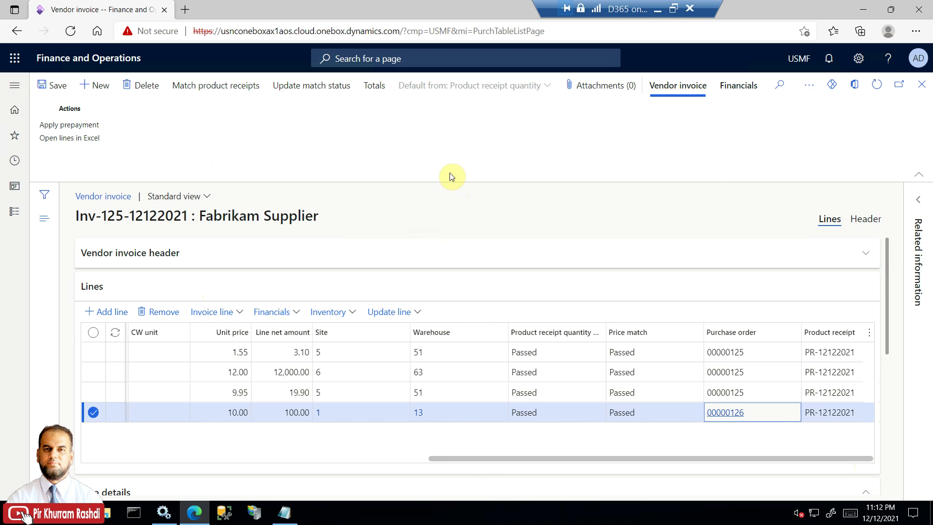
Update the consolidated invoice's match status and post it from the vendor invoice list, expanding the posting messages.
left_click(868, 222)
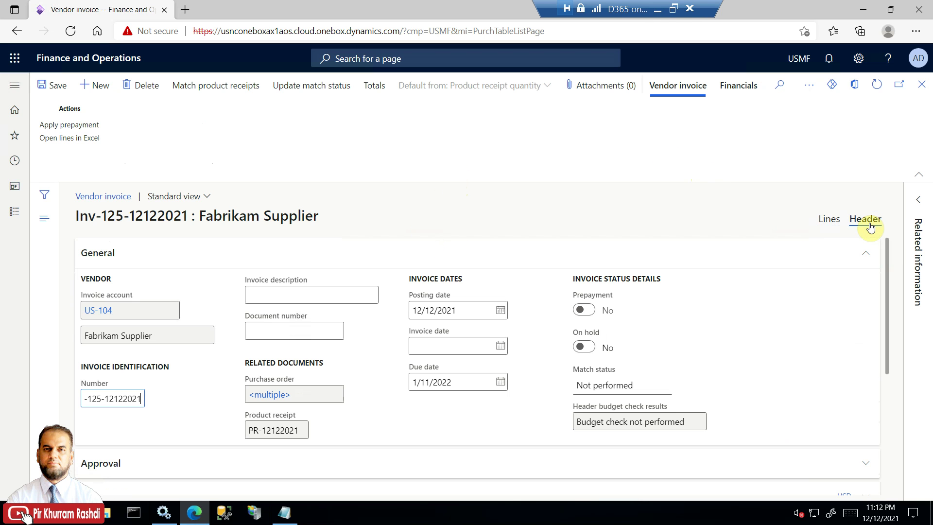
left_click(308, 88)
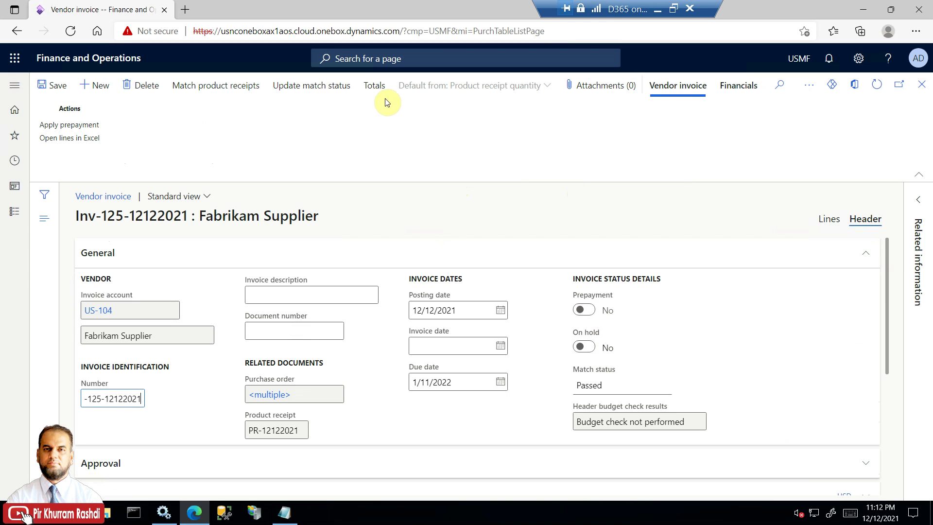
left_click(921, 84)
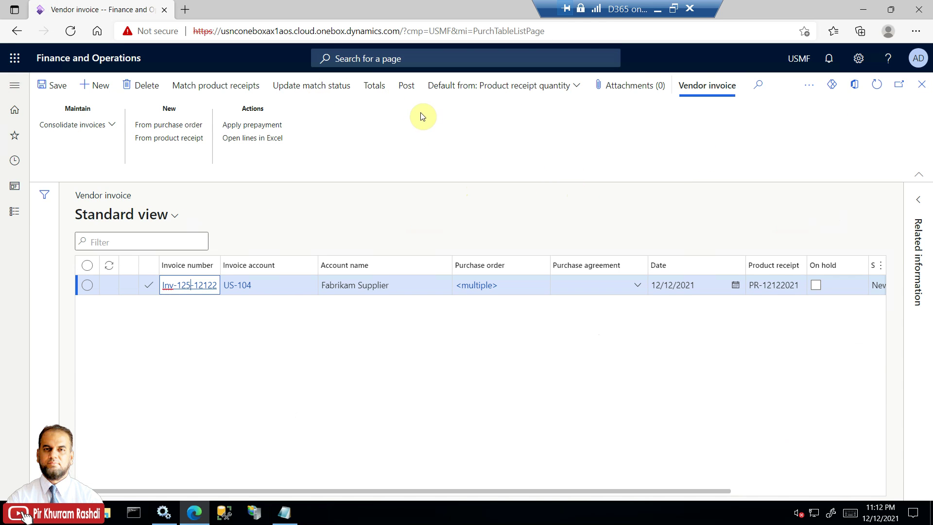
left_click(408, 87)
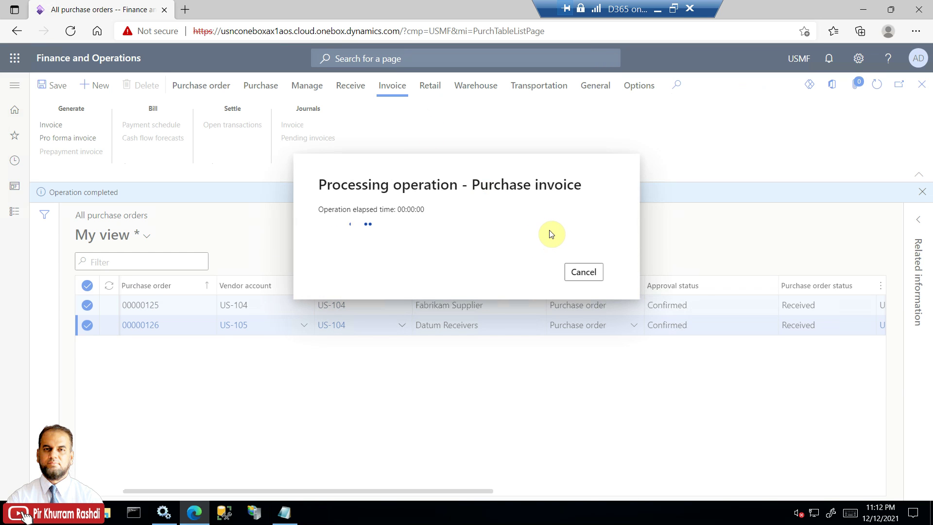
left_click(893, 194)
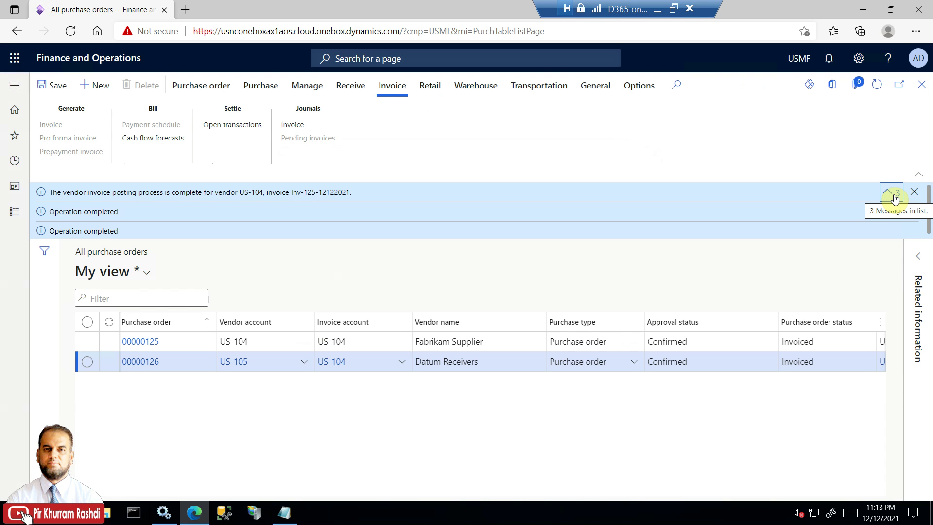
Dismiss the posting messages and examine the lines in the invoice journal of the Datum Receivers purchase order.
left_click(914, 192)
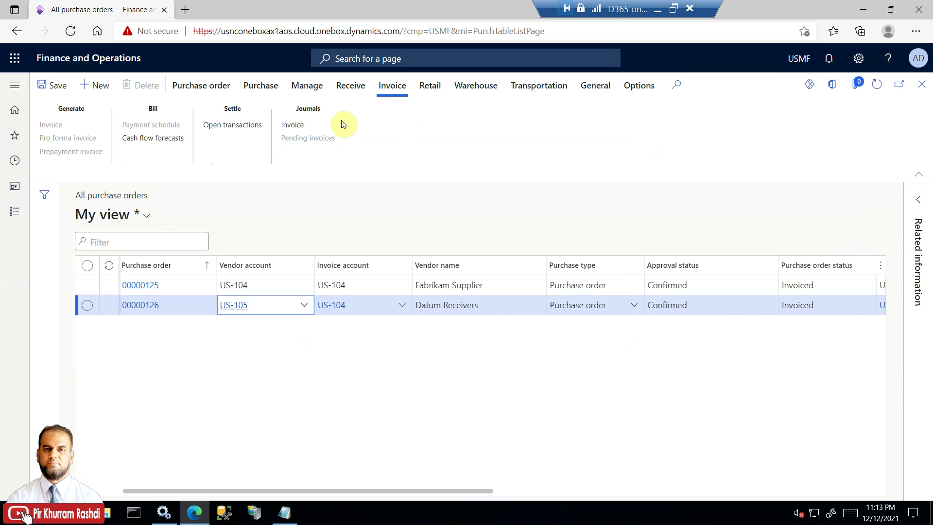
left_click(307, 125)
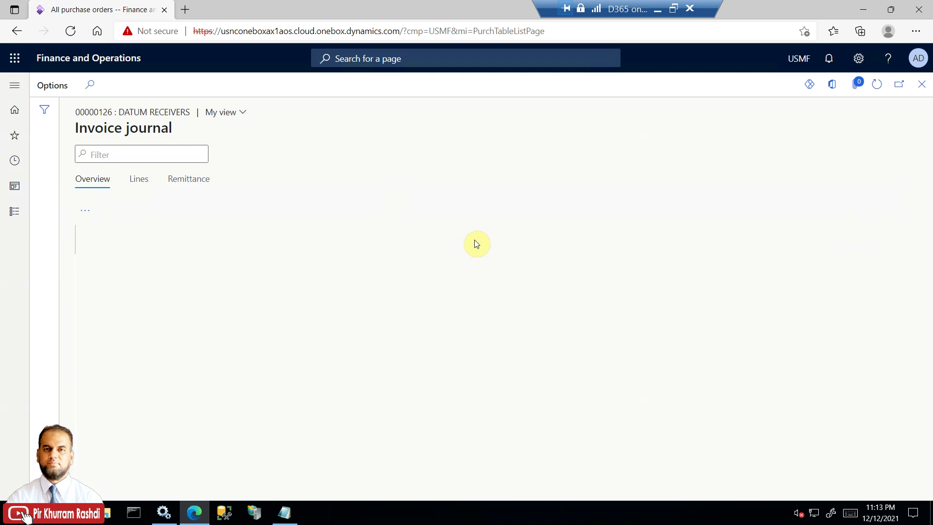
left_click(139, 180)
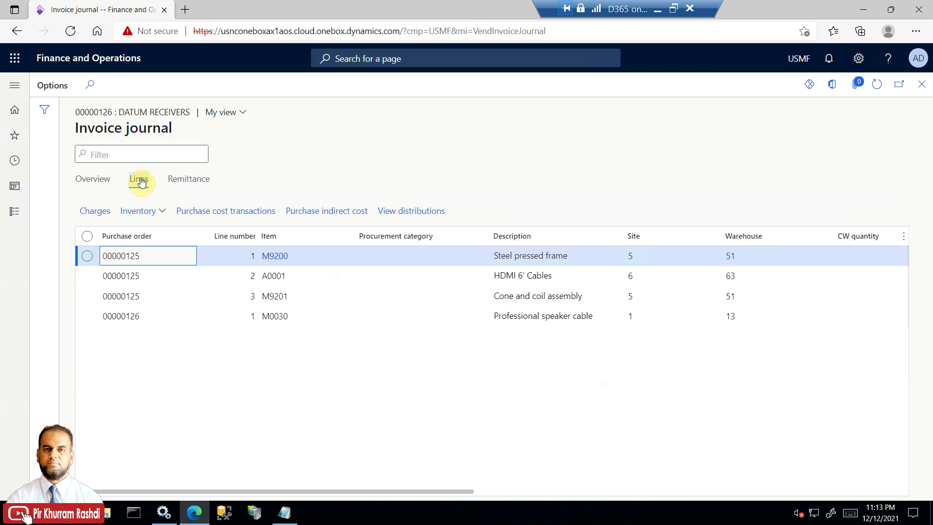
left_click_drag(277, 492, 262, 466)
left_click_drag(219, 491, 72, 465)
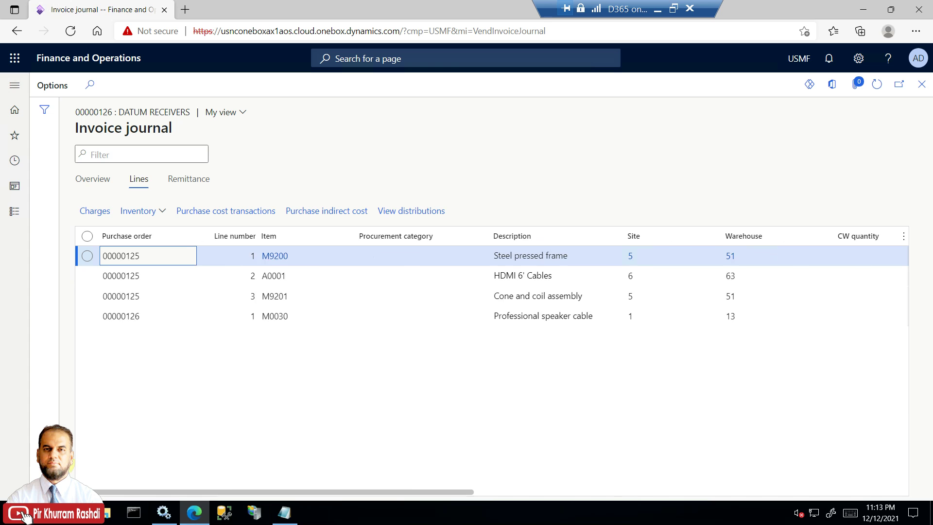
left_click(121, 316)
left_click_drag(206, 491, 149, 493)
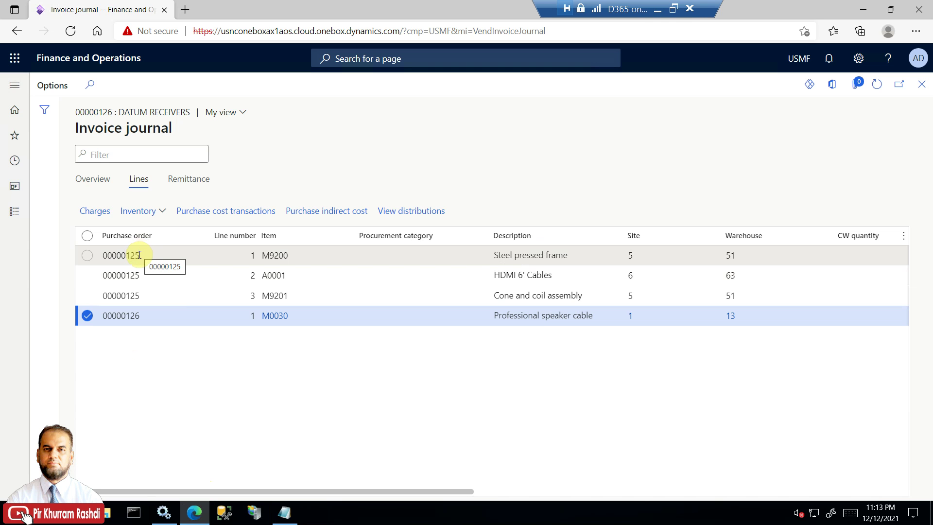
Preview the original of the posted invoice, review its header, item lines and totals, and return to the purchase order list.
left_click(93, 179)
left_click(107, 211)
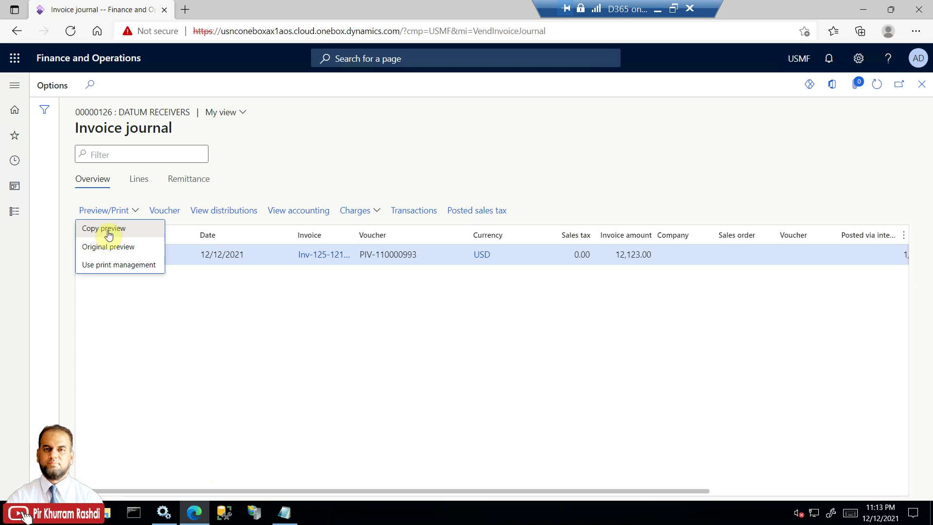
left_click(101, 246)
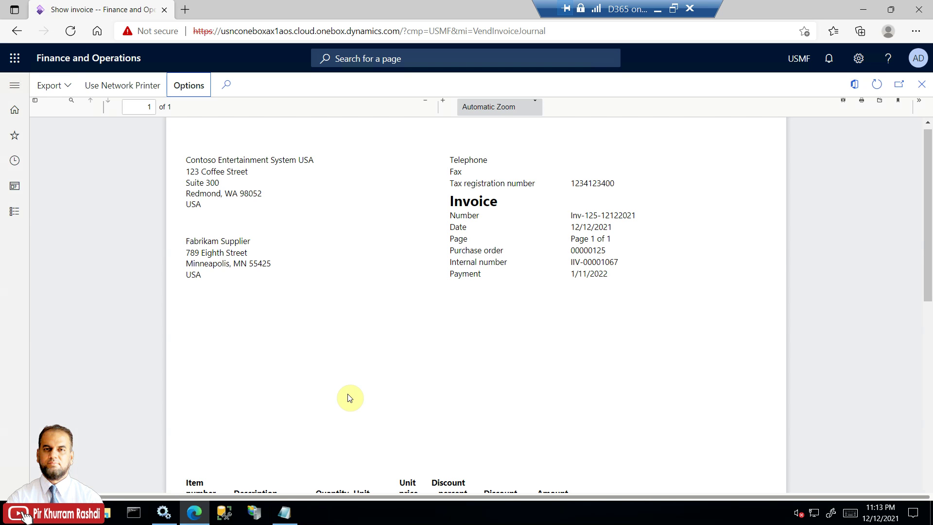
left_click_drag(922, 207, 921, 319)
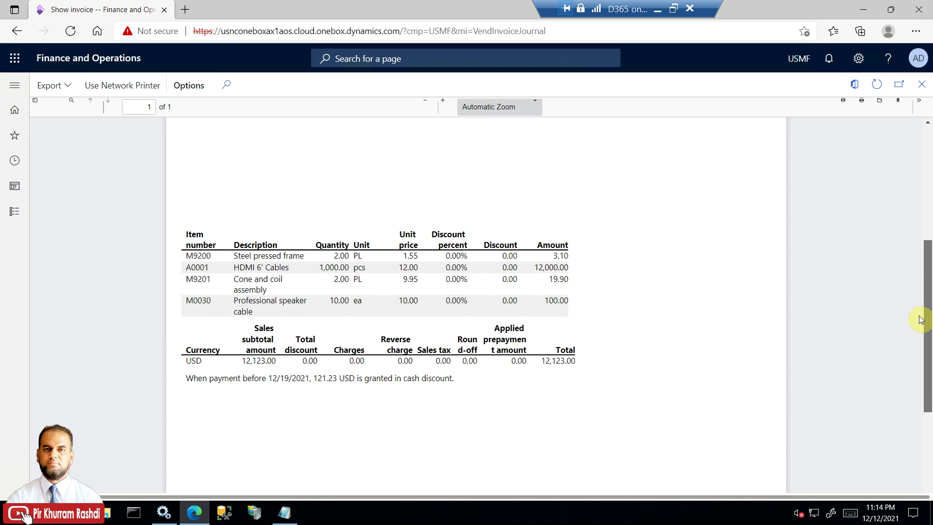
left_click_drag(920, 319, 917, 330)
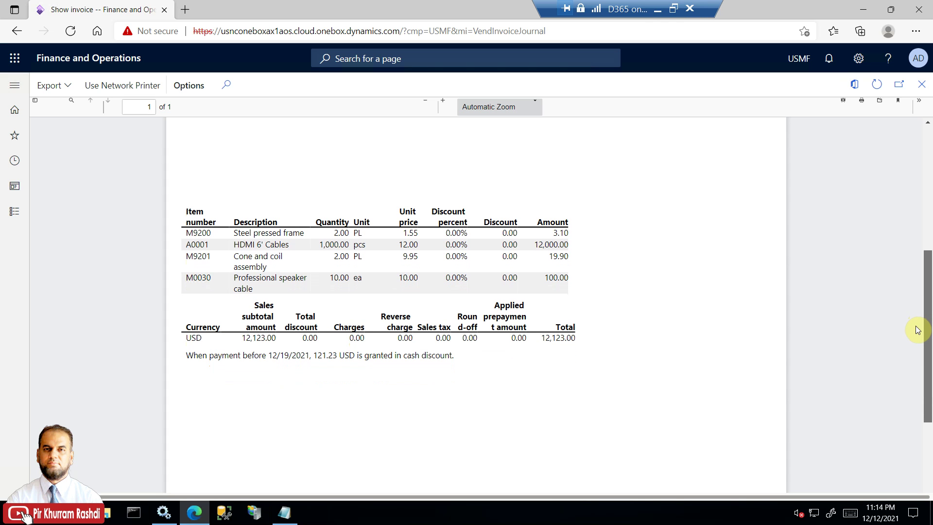
left_click_drag(917, 330, 922, 109)
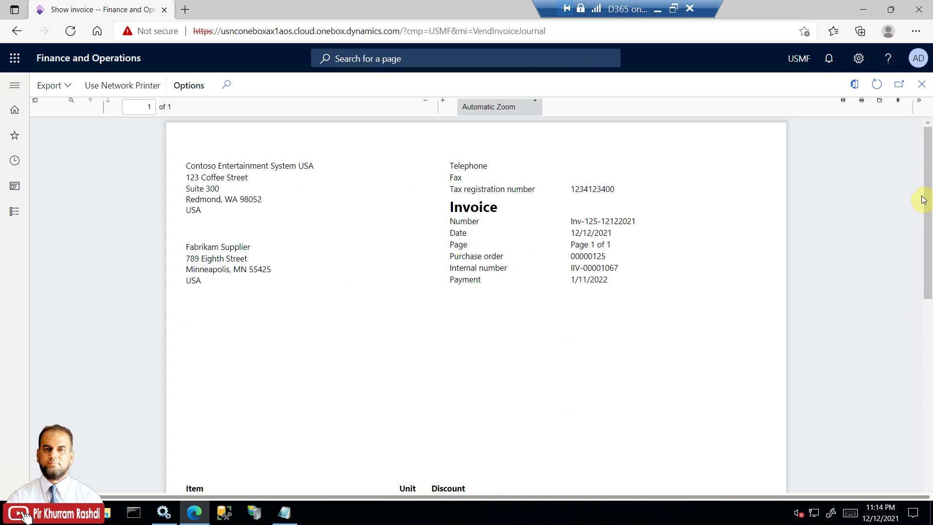
left_click(921, 84)
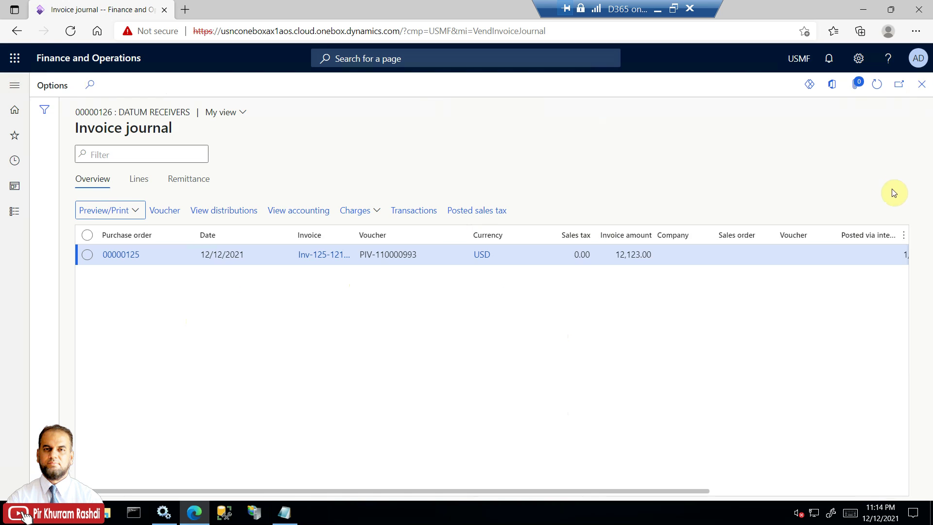
left_click(922, 84)
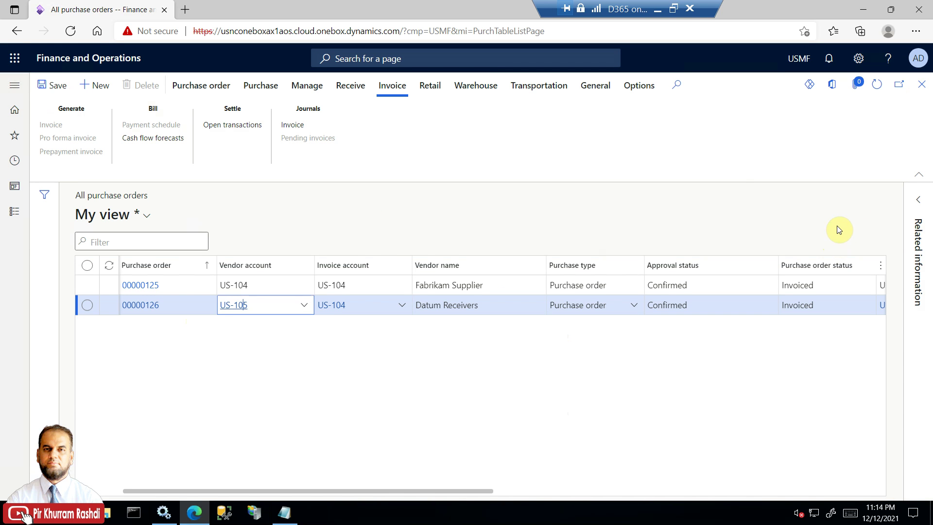